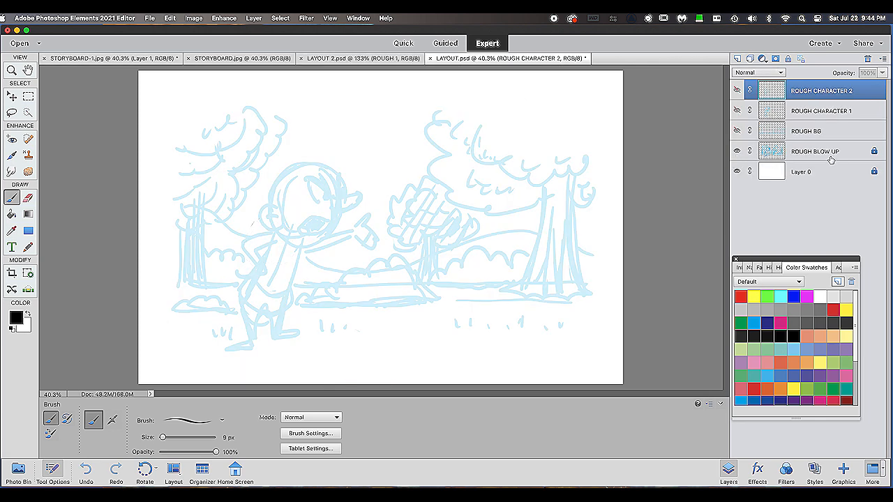
# Show the ROUGH CHARACTER 1 and ROUGH BG layers and hide the ROUGH BLOW UP layer
pyautogui.click(737, 131)
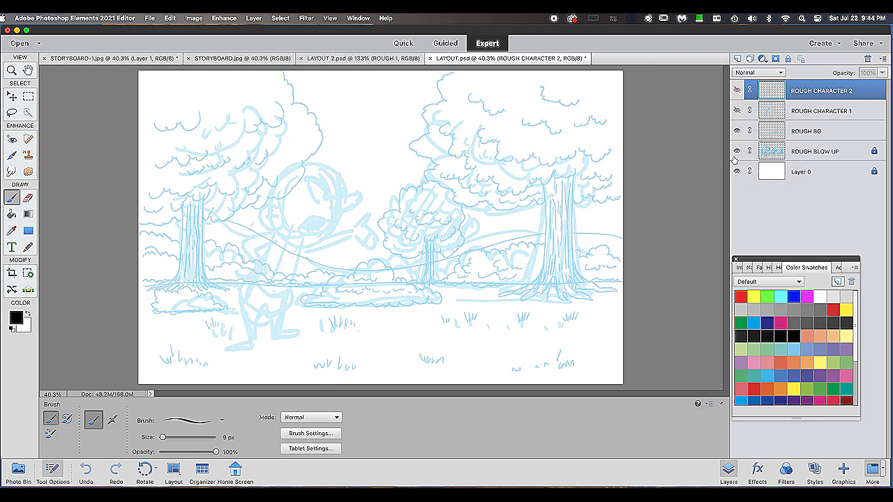
pyautogui.click(738, 131)
pyautogui.click(737, 111)
pyautogui.click(738, 150)
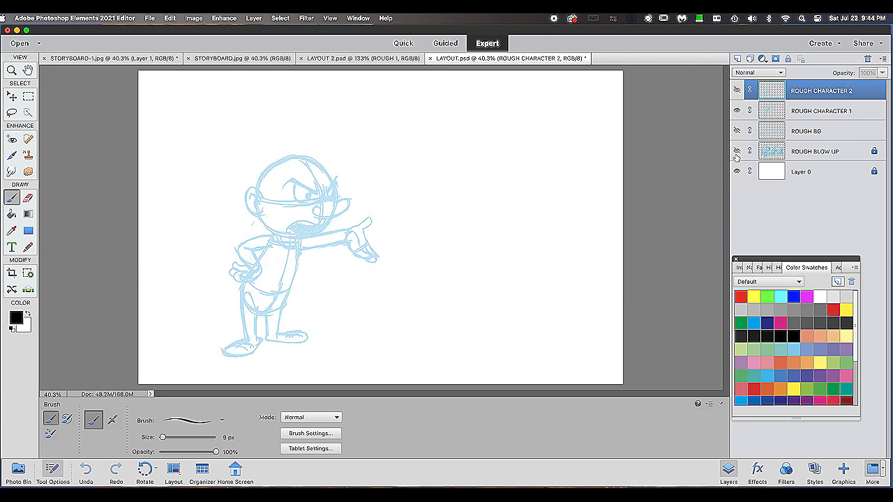
pyautogui.click(737, 151)
pyautogui.click(737, 150)
pyautogui.click(737, 131)
# Add a new layer directly above ROUGH CHARACTER 1, set black as the paint colour and make the new layer active
pyautogui.click(809, 111)
pyautogui.click(737, 59)
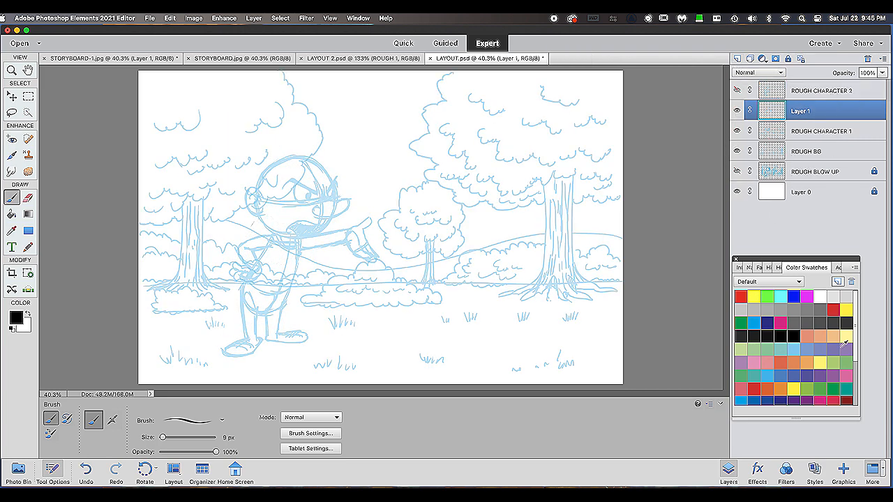
pyautogui.click(793, 336)
pyautogui.click(839, 133)
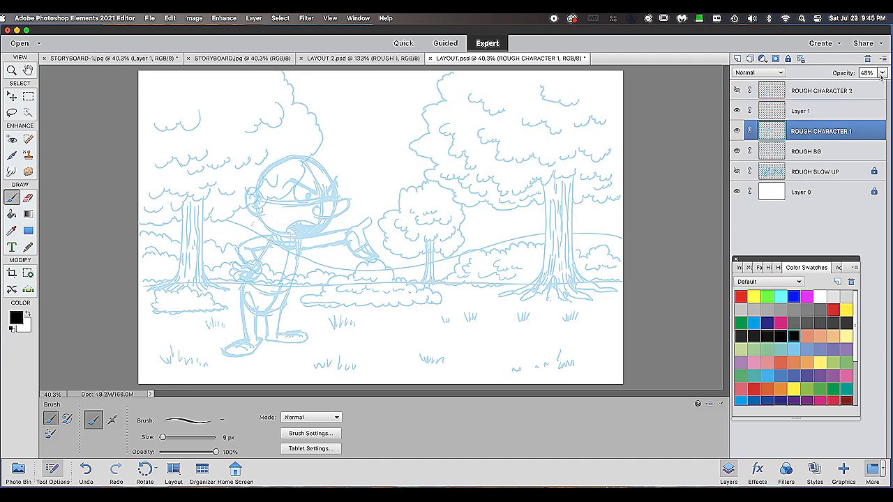
pyautogui.click(830, 111)
# Ink the crown of the man's head over the blue rough with the 9 px brush
pyautogui.moveTo(332, 178); pyautogui.dragTo(257, 185)
pyautogui.moveTo(331, 178)
pyautogui.mouseDown()
pyautogui.moveTo(263, 174)
pyautogui.moveTo(257, 186)
pyautogui.mouseUp()
pyautogui.moveTo(298, 156); pyautogui.dragTo(331, 183)
# Enlarge the brush to 22 px and ink the man's jaw, thickened head outline and angry facial features
pyautogui.press(']')
pyautogui.press(']')
pyautogui.press(']')
pyautogui.press(']')
pyautogui.press(']')
pyautogui.moveTo(260, 190)
pyautogui.mouseDown()
pyautogui.moveTo(262, 214)
pyautogui.moveTo(256, 205)
pyautogui.moveTo(278, 233)
pyautogui.mouseUp()
pyautogui.press(']')
pyautogui.press(']')
pyautogui.press(']')
pyautogui.press(']')
pyautogui.press(']')
pyautogui.press(']')
pyautogui.press(']')
pyautogui.press(']')
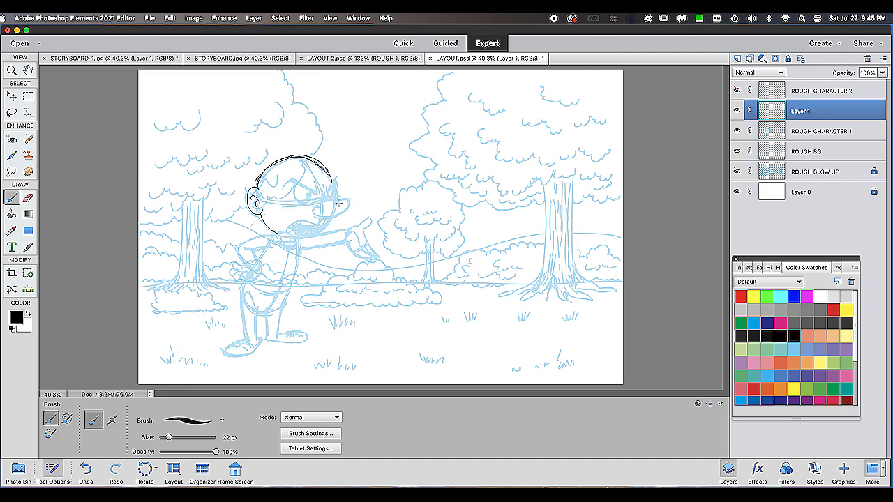
pyautogui.moveTo(324, 185)
pyautogui.mouseDown()
pyautogui.moveTo(314, 211)
pyautogui.moveTo(337, 180)
pyautogui.moveTo(284, 230)
pyautogui.moveTo(318, 222)
pyautogui.moveTo(276, 240)
pyautogui.moveTo(260, 213)
pyautogui.mouseUp()
pyautogui.moveTo(259, 179)
pyautogui.mouseDown()
pyautogui.moveTo(301, 155)
pyautogui.moveTo(336, 186)
pyautogui.mouseUp()
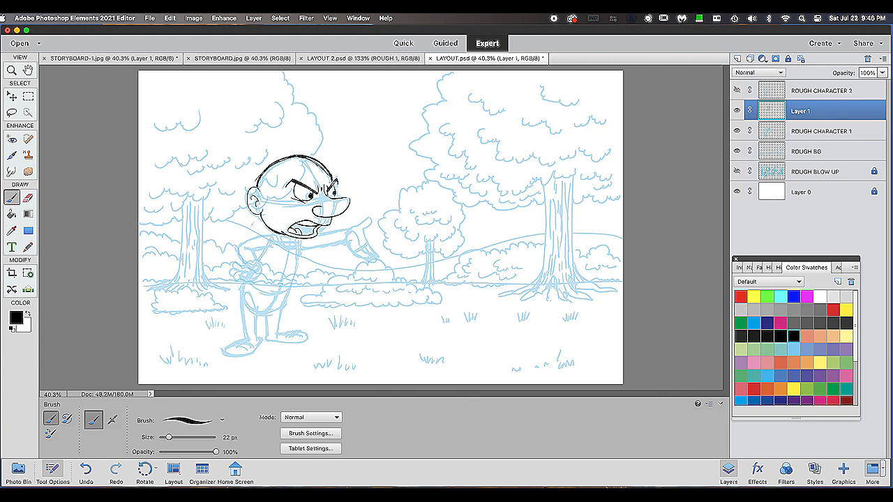
# Ink the man's body over the rough: torso, hand on hip, outstretched arm, legs and feet
pyautogui.moveTo(321, 232)
pyautogui.mouseDown()
pyautogui.moveTo(371, 221)
pyautogui.moveTo(373, 257)
pyautogui.moveTo(356, 237)
pyautogui.moveTo(299, 249)
pyautogui.moveTo(259, 314)
pyautogui.mouseUp()
pyautogui.moveTo(282, 233); pyautogui.dragTo(240, 264)
pyautogui.moveTo(272, 244)
pyautogui.mouseDown()
pyautogui.moveTo(251, 252)
pyautogui.moveTo(261, 268)
pyautogui.moveTo(247, 280)
pyautogui.moveTo(231, 277)
pyautogui.mouseUp()
pyautogui.moveTo(238, 261)
pyautogui.mouseDown()
pyautogui.moveTo(249, 267)
pyautogui.moveTo(243, 341)
pyautogui.mouseUp()
pyautogui.moveTo(258, 312); pyautogui.dragTo(260, 341)
pyautogui.moveTo(282, 307)
pyautogui.mouseDown()
pyautogui.moveTo(273, 336)
pyautogui.moveTo(224, 353)
pyautogui.mouseUp()
pyautogui.moveTo(224, 353); pyautogui.dragTo(309, 337)
pyautogui.moveTo(293, 246); pyautogui.dragTo(294, 289)
pyautogui.moveTo(275, 302)
pyautogui.mouseDown()
pyautogui.moveTo(247, 304)
pyautogui.moveTo(260, 305)
pyautogui.moveTo(247, 335)
pyautogui.mouseUp()
pyautogui.moveTo(259, 256); pyautogui.dragTo(263, 262)
pyautogui.moveTo(302, 248); pyautogui.dragTo(292, 290)
pyautogui.moveTo(303, 251); pyautogui.dragTo(346, 240)
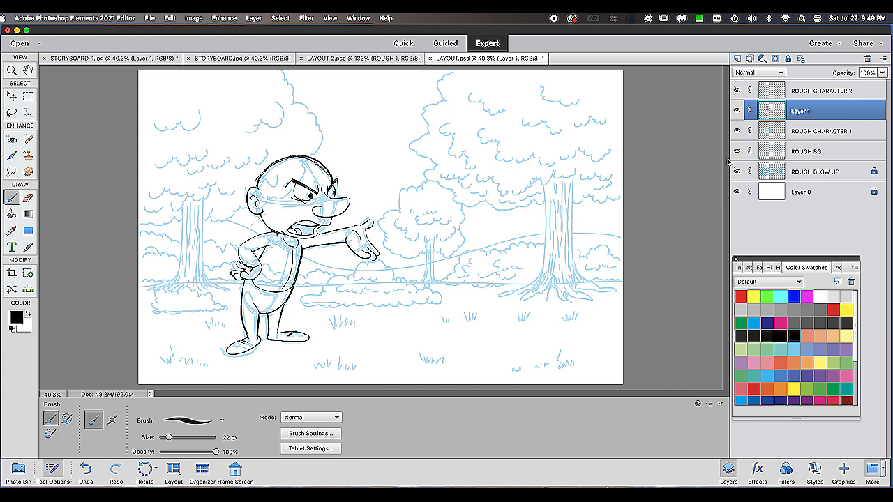
# Hide the inked Layer 1, show ROUGH CHARACTER 2 and add a new layer above it
pyautogui.click(737, 111)
pyautogui.click(737, 91)
pyautogui.click(820, 92)
pyautogui.click(737, 59)
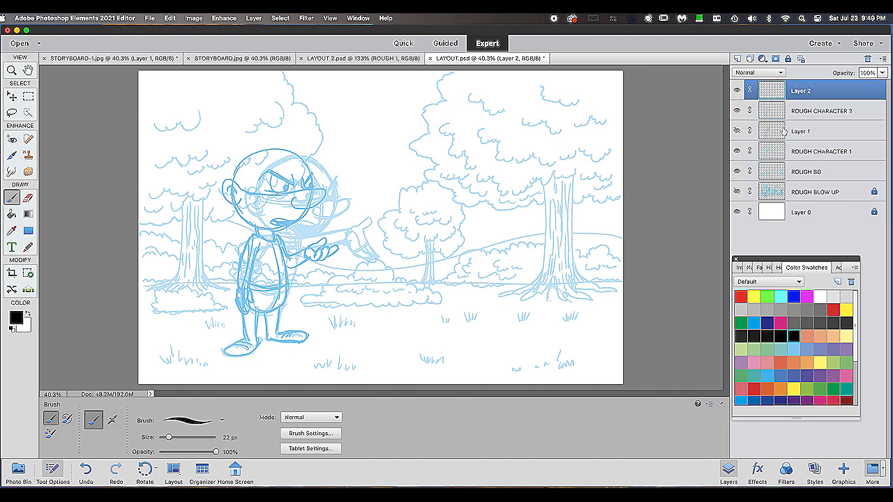
# Lower the opacity of ROUGH CHARACTER 2, hide ROUGH CHARACTER 1 and make Layer 2 active
pyautogui.click(815, 112)
pyautogui.click(882, 72)
pyautogui.moveTo(883, 85); pyautogui.dragTo(859, 84)
pyautogui.click(814, 91)
pyautogui.click(738, 152)
# Ink the second pose's head, face, neck, arms and torso over the ROUGH CHARACTER 2 sketch
pyautogui.moveTo(310, 171)
pyautogui.mouseDown()
pyautogui.moveTo(295, 156)
pyautogui.moveTo(230, 180)
pyautogui.mouseUp()
pyautogui.moveTo(235, 184)
pyautogui.mouseDown()
pyautogui.moveTo(239, 202)
pyautogui.moveTo(233, 196)
pyautogui.mouseUp()
pyautogui.moveTo(297, 177); pyautogui.dragTo(298, 184)
pyautogui.moveTo(302, 179)
pyautogui.mouseDown()
pyautogui.moveTo(267, 173)
pyautogui.moveTo(285, 190)
pyautogui.moveTo(324, 187)
pyautogui.moveTo(293, 207)
pyautogui.moveTo(321, 200)
pyautogui.moveTo(300, 219)
pyautogui.moveTo(269, 220)
pyautogui.mouseUp()
pyautogui.moveTo(270, 221)
pyautogui.mouseDown()
pyautogui.moveTo(286, 226)
pyautogui.moveTo(265, 228)
pyautogui.moveTo(239, 292)
pyautogui.moveTo(291, 270)
pyautogui.moveTo(328, 240)
pyautogui.moveTo(324, 259)
pyautogui.mouseUp()
pyautogui.moveTo(276, 241)
pyautogui.mouseDown()
pyautogui.moveTo(286, 268)
pyautogui.moveTo(259, 312)
pyautogui.mouseUp()
pyautogui.moveTo(249, 283); pyautogui.dragTo(289, 281)
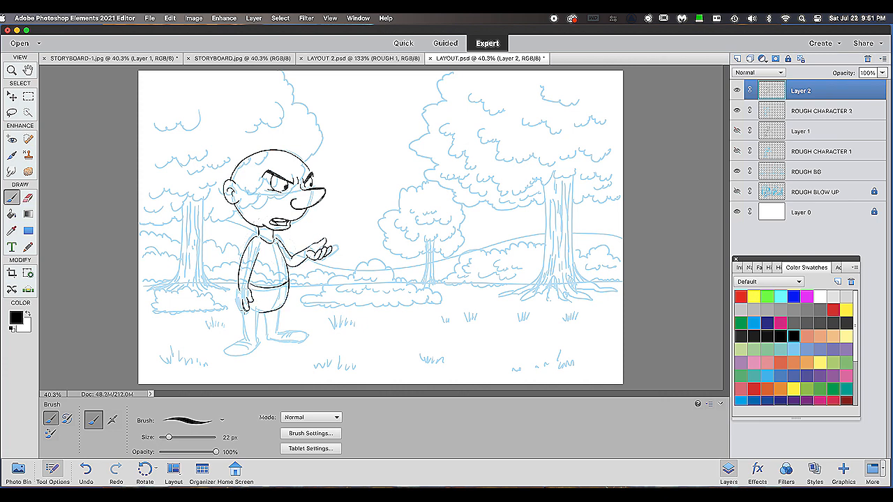
# Ink the second pose's legs and feet, showing Layer 1 temporarily as a reference for the feet
pyautogui.moveTo(258, 310); pyautogui.dragTo(260, 338)
pyautogui.moveTo(267, 313); pyautogui.dragTo(267, 337)
pyautogui.moveTo(277, 308); pyautogui.dragTo(279, 331)
pyautogui.moveTo(242, 307)
pyautogui.mouseDown()
pyautogui.moveTo(246, 338)
pyautogui.moveTo(228, 349)
pyautogui.mouseUp()
pyautogui.click(737, 131)
pyautogui.moveTo(227, 352); pyautogui.dragTo(309, 336)
pyautogui.moveTo(307, 332); pyautogui.dragTo(280, 325)
pyautogui.click(737, 132)
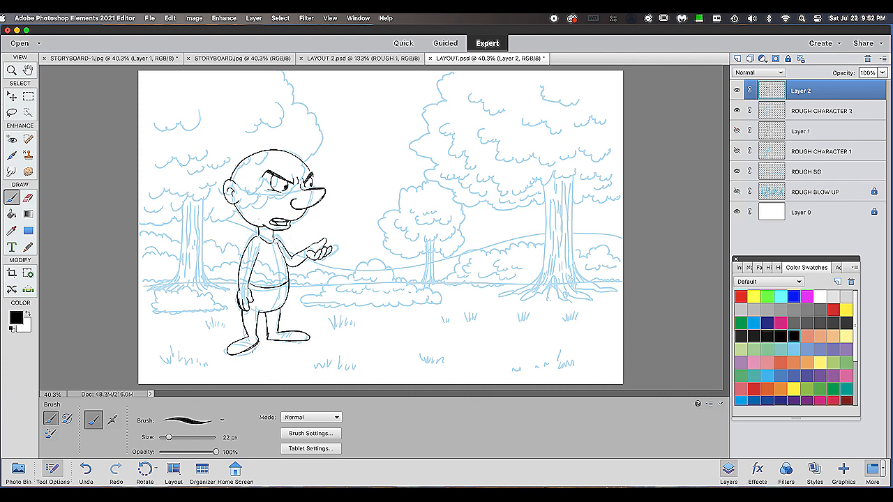
# Hide Layer 2 and ROUGH CHARACTER 2, then add a layer above ROUGH BG with dark grey as paint colour
pyautogui.click(736, 90)
pyautogui.click(737, 110)
pyautogui.click(836, 173)
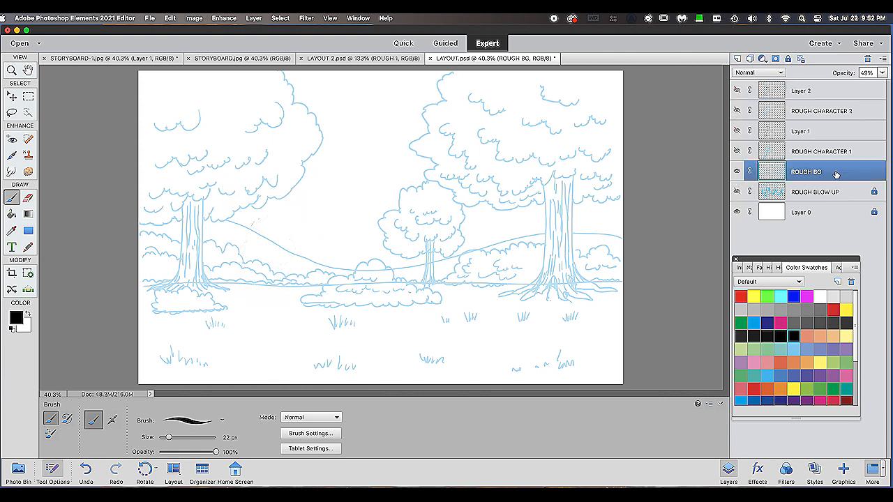
pyautogui.click(737, 59)
pyautogui.click(833, 324)
# Ink the left tree's trunk, roots and bark lines over the background rough
pyautogui.moveTo(182, 207); pyautogui.dragTo(181, 281)
pyautogui.moveTo(212, 199)
pyautogui.mouseDown()
pyautogui.moveTo(203, 275)
pyautogui.moveTo(226, 290)
pyautogui.mouseUp()
pyautogui.moveTo(183, 282)
pyautogui.mouseDown()
pyautogui.moveTo(149, 291)
pyautogui.moveTo(196, 287)
pyautogui.moveTo(152, 310)
pyautogui.moveTo(221, 293)
pyautogui.mouseUp()
pyautogui.moveTo(162, 286)
pyautogui.mouseDown()
pyautogui.moveTo(168, 295)
pyautogui.moveTo(170, 286)
pyautogui.mouseUp()
pyautogui.moveTo(184, 281)
pyautogui.mouseDown()
pyautogui.moveTo(187, 251)
pyautogui.moveTo(191, 269)
pyautogui.mouseUp()
# Ink the left tree's scalloped foliage outline and the leaf clumps inside it
pyautogui.moveTo(207, 213)
pyautogui.mouseDown()
pyautogui.moveTo(237, 209)
pyautogui.moveTo(314, 157)
pyautogui.moveTo(322, 105)
pyautogui.mouseUp()
pyautogui.moveTo(304, 75); pyautogui.dragTo(301, 105)
pyautogui.moveTo(276, 102)
pyautogui.mouseDown()
pyautogui.moveTo(281, 120)
pyautogui.moveTo(238, 133)
pyautogui.mouseUp()
pyautogui.moveTo(200, 112); pyautogui.dragTo(149, 133)
pyautogui.moveTo(149, 164); pyautogui.dragTo(209, 151)
pyautogui.moveTo(168, 208); pyautogui.dragTo(239, 190)
pyautogui.moveTo(242, 199); pyautogui.dragTo(283, 179)
pyautogui.moveTo(205, 171); pyautogui.dragTo(257, 159)
pyautogui.moveTo(173, 184)
pyautogui.mouseDown()
pyautogui.moveTo(147, 199)
pyautogui.moveTo(140, 220)
pyautogui.mouseUp()
pyautogui.moveTo(296, 155); pyautogui.dragTo(284, 173)
# Ink the bushes behind and below the left tree and the large bush in the centre foreground
pyautogui.moveTo(140, 235); pyautogui.dragTo(243, 256)
pyautogui.moveTo(243, 255); pyautogui.dragTo(272, 274)
pyautogui.moveTo(278, 279); pyautogui.dragTo(334, 276)
pyautogui.moveTo(309, 283); pyautogui.dragTo(208, 261)
pyautogui.moveTo(142, 253); pyautogui.dragTo(180, 256)
pyautogui.moveTo(219, 282); pyautogui.dragTo(323, 284)
pyautogui.moveTo(324, 284); pyautogui.dragTo(387, 266)
pyautogui.moveTo(330, 286); pyautogui.dragTo(294, 305)
pyautogui.moveTo(294, 304); pyautogui.dragTo(388, 303)
pyautogui.moveTo(387, 268); pyautogui.dragTo(443, 295)
pyautogui.moveTo(443, 297); pyautogui.dragTo(390, 304)
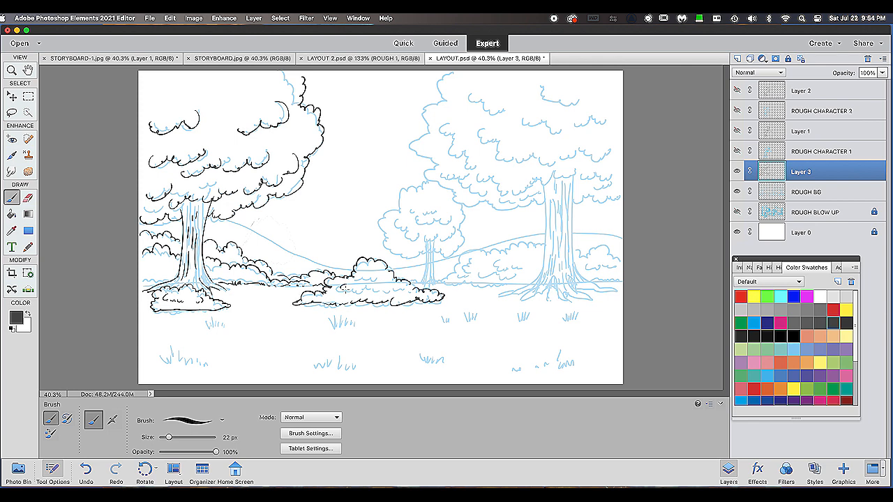
# Add detail strokes inside the centre bush and short ground and bush lines beside the left tree trunk
pyautogui.moveTo(341, 287); pyautogui.dragTo(381, 291)
pyautogui.moveTo(388, 290); pyautogui.dragTo(403, 287)
pyautogui.moveTo(141, 284); pyautogui.dragTo(158, 283)
pyautogui.moveTo(172, 269); pyautogui.dragTo(163, 277)
# Ink the small middle tree's trunk, its ground line and the lower and left edges of its foliage
pyautogui.moveTo(414, 282); pyautogui.dragTo(442, 282)
pyautogui.moveTo(426, 278); pyautogui.dragTo(419, 284)
pyautogui.moveTo(433, 248); pyautogui.dragTo(437, 281)
pyautogui.moveTo(427, 241)
pyautogui.mouseDown()
pyautogui.moveTo(424, 281)
pyautogui.moveTo(409, 254)
pyautogui.mouseUp()
pyautogui.moveTo(427, 240)
pyautogui.mouseDown()
pyautogui.moveTo(444, 251)
pyautogui.moveTo(470, 228)
pyautogui.mouseUp()
pyautogui.moveTo(422, 251)
pyautogui.mouseDown()
pyautogui.moveTo(397, 253)
pyautogui.moveTo(377, 223)
pyautogui.mouseUp()
pyautogui.moveTo(390, 224); pyautogui.dragTo(422, 183)
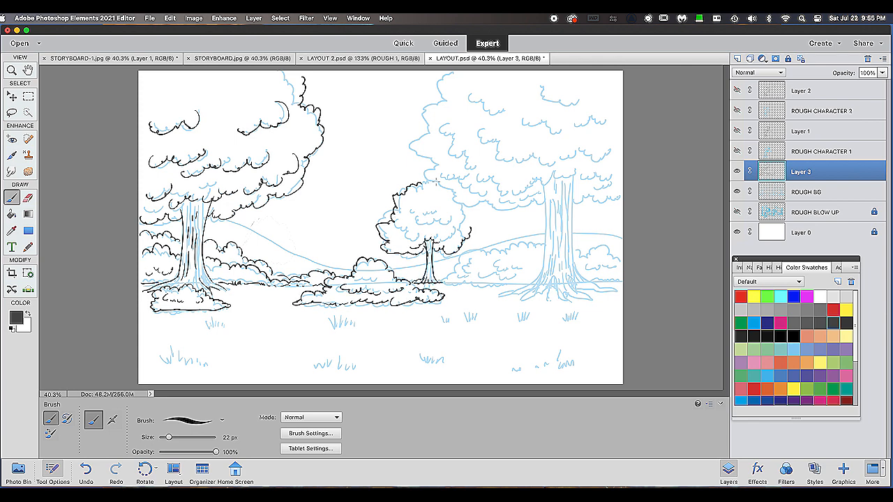
# Ink the right tree's trunk, spreading roots and bark lines
pyautogui.moveTo(551, 191); pyautogui.dragTo(534, 288)
pyautogui.moveTo(570, 177)
pyautogui.mouseDown()
pyautogui.moveTo(571, 226)
pyautogui.moveTo(588, 283)
pyautogui.mouseUp()
pyautogui.moveTo(529, 283)
pyautogui.mouseDown()
pyautogui.moveTo(490, 297)
pyautogui.moveTo(543, 281)
pyautogui.mouseUp()
pyautogui.moveTo(536, 300)
pyautogui.mouseDown()
pyautogui.moveTo(563, 286)
pyautogui.moveTo(597, 290)
pyautogui.mouseUp()
pyautogui.moveTo(569, 301)
pyautogui.mouseDown()
pyautogui.moveTo(601, 274)
pyautogui.moveTo(619, 282)
pyautogui.mouseUp()
pyautogui.moveTo(562, 258); pyautogui.dragTo(555, 282)
pyautogui.moveTo(566, 212); pyautogui.dragTo(562, 254)
# Ink the bushes and ground line on both sides of the right tree's trunk
pyautogui.moveTo(555, 206)
pyautogui.mouseDown()
pyautogui.moveTo(547, 264)
pyautogui.moveTo(445, 282)
pyautogui.mouseUp()
pyautogui.moveTo(441, 278); pyautogui.dragTo(508, 250)
pyautogui.moveTo(508, 250); pyautogui.dragTo(538, 259)
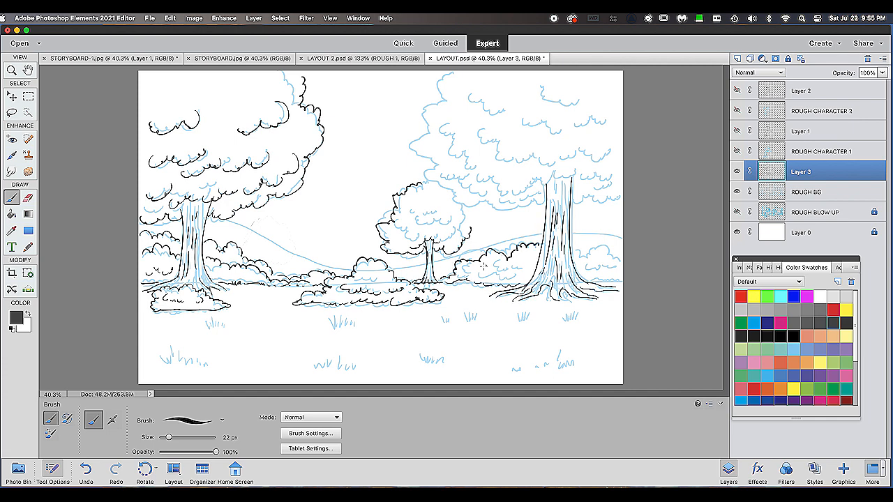
pyautogui.moveTo(467, 274); pyautogui.dragTo(487, 263)
pyautogui.moveTo(516, 267)
pyautogui.mouseDown()
pyautogui.moveTo(535, 251)
pyautogui.moveTo(615, 243)
pyautogui.mouseUp()
pyautogui.moveTo(582, 271)
pyautogui.mouseDown()
pyautogui.moveTo(618, 253)
pyautogui.moveTo(620, 279)
pyautogui.mouseUp()
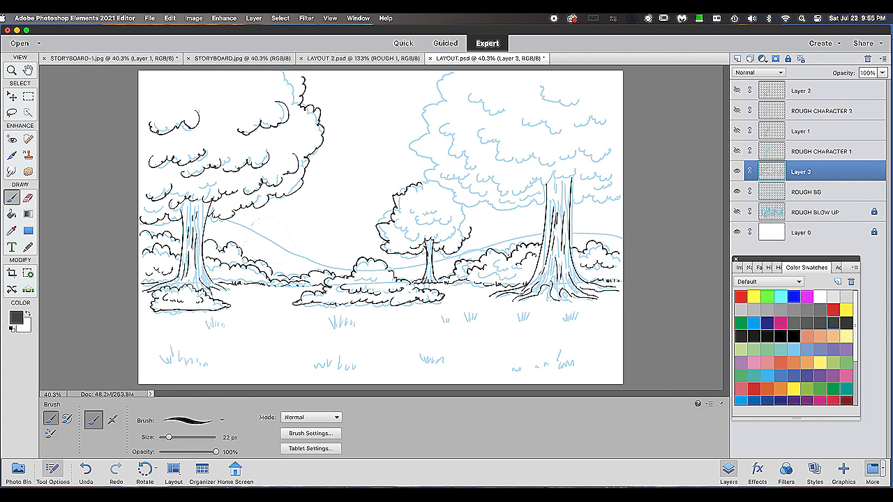
# Ink the right tree's foliage outline and the leaf clumps inside its canopy
pyautogui.moveTo(548, 203)
pyautogui.mouseDown()
pyautogui.moveTo(423, 175)
pyautogui.moveTo(443, 72)
pyautogui.mouseUp()
pyautogui.moveTo(615, 187); pyautogui.dragTo(572, 203)
pyautogui.moveTo(549, 183); pyautogui.dragTo(529, 190)
pyautogui.moveTo(583, 172); pyautogui.dragTo(544, 187)
pyautogui.moveTo(611, 153); pyautogui.dragTo(590, 180)
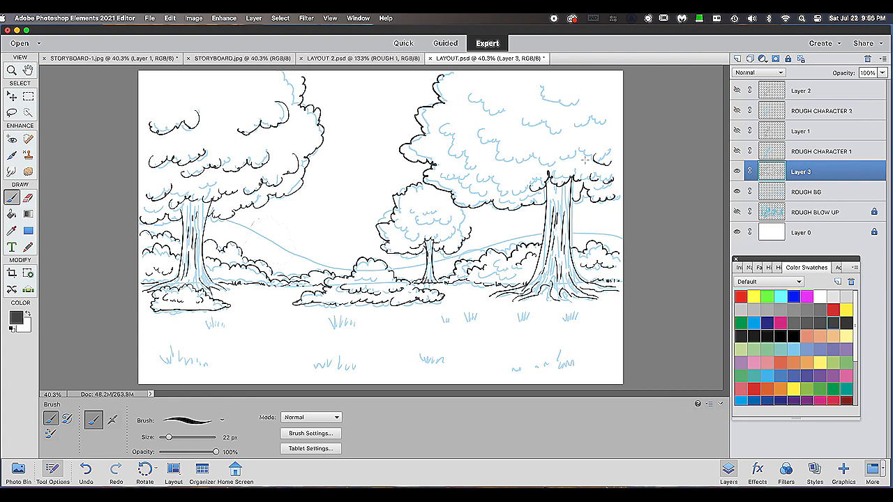
pyautogui.moveTo(522, 184); pyautogui.dragTo(477, 171)
pyautogui.moveTo(464, 163); pyautogui.dragTo(439, 145)
pyautogui.moveTo(466, 90); pyautogui.dragTo(509, 120)
pyautogui.moveTo(542, 88)
pyautogui.mouseDown()
pyautogui.moveTo(570, 99)
pyautogui.moveTo(607, 82)
pyautogui.mouseUp()
pyautogui.moveTo(604, 115); pyautogui.dragTo(505, 145)
# Complete the small middle tree's foliage and ink the hill line behind the trees
pyautogui.moveTo(470, 229); pyautogui.dragTo(470, 208)
pyautogui.moveTo(450, 217)
pyautogui.mouseDown()
pyautogui.moveTo(413, 222)
pyautogui.moveTo(417, 236)
pyautogui.mouseUp()
pyautogui.moveTo(407, 208); pyautogui.dragTo(422, 198)
pyautogui.moveTo(231, 221)
pyautogui.mouseDown()
pyautogui.moveTo(352, 267)
pyautogui.moveTo(621, 220)
pyautogui.mouseUp()
# Ink the grass tufts across the meadow, following the blue rough
pyautogui.moveTo(331, 328); pyautogui.dragTo(354, 323)
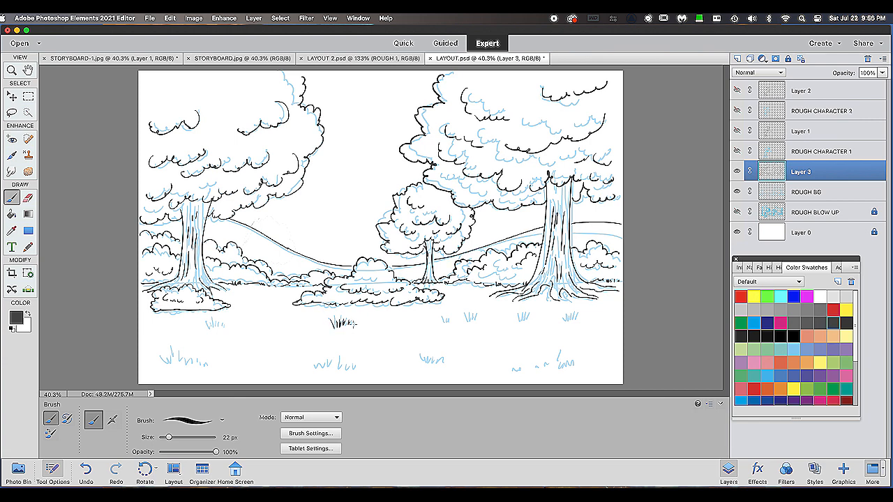
pyautogui.moveTo(207, 327); pyautogui.dragTo(223, 318)
pyautogui.moveTo(177, 363); pyautogui.dragTo(194, 347)
pyautogui.moveTo(321, 364); pyautogui.dragTo(335, 353)
pyautogui.moveTo(449, 314); pyautogui.dragTo(474, 306)
pyautogui.moveTo(523, 323)
pyautogui.mouseDown()
pyautogui.moveTo(534, 310)
pyautogui.moveTo(578, 312)
pyautogui.mouseUp()
pyautogui.moveTo(431, 366); pyautogui.dragTo(449, 351)
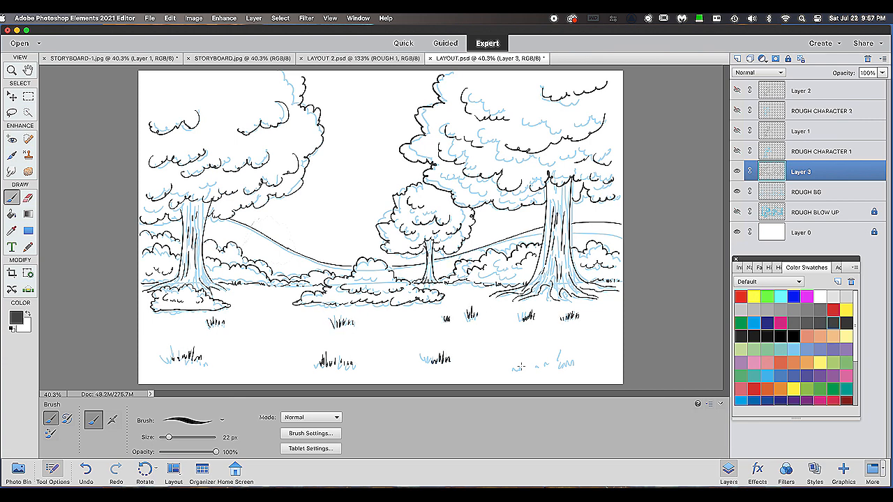
pyautogui.moveTo(516, 369); pyautogui.dragTo(530, 363)
pyautogui.moveTo(561, 366); pyautogui.dragTo(574, 348)
# Add extra grass tufts and short ground lines across the foreground between the inked tufts
pyautogui.moveTo(591, 350); pyautogui.dragTo(602, 340)
pyautogui.moveTo(521, 351); pyautogui.dragTo(548, 344)
pyautogui.moveTo(216, 360); pyautogui.dragTo(259, 350)
pyautogui.moveTo(271, 363); pyautogui.dragTo(301, 358)
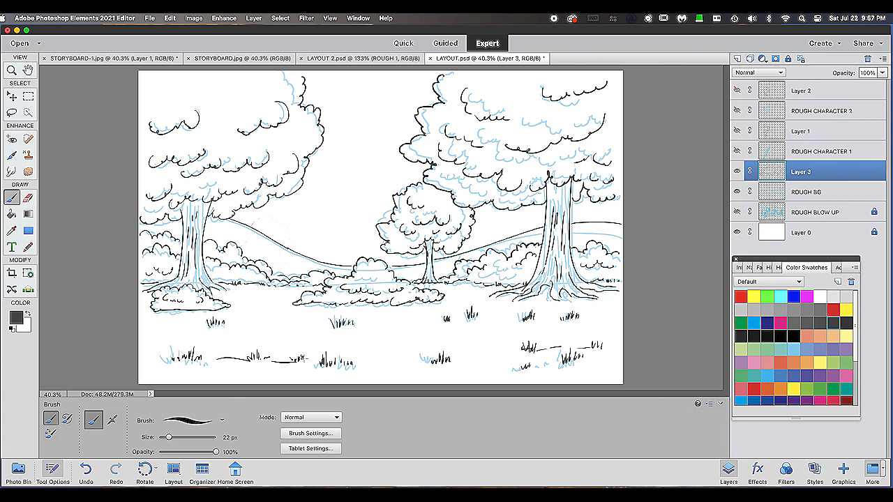
pyautogui.moveTo(260, 299); pyautogui.dragTo(269, 292)
pyautogui.moveTo(487, 364); pyautogui.dragTo(498, 359)
pyautogui.moveTo(368, 365); pyautogui.dragTo(410, 364)
# Hide the ROUGH BG layer and rename the inked background layer as CLEAN UP BG
pyautogui.click(736, 212)
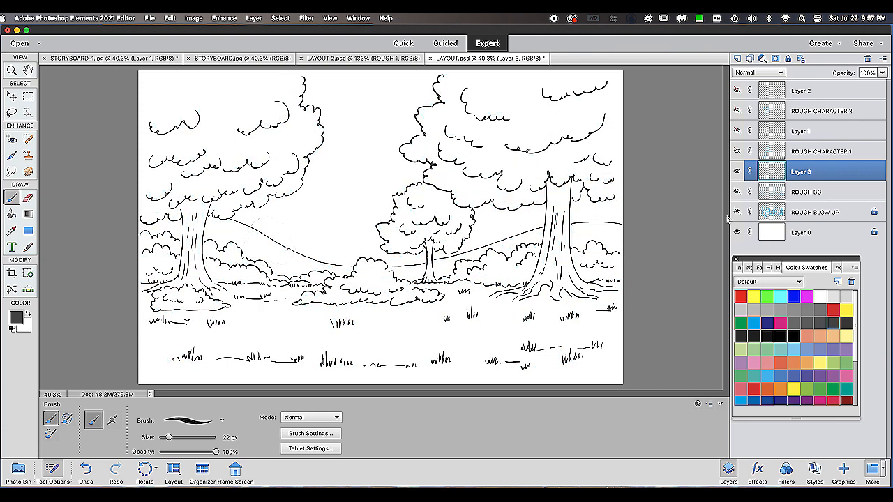
pyautogui.write('CLEAN UP BG')
# Rename Layer 1 as MAN-1 and Layer 2 as MAN-2
pyautogui.doubleClick(802, 132)
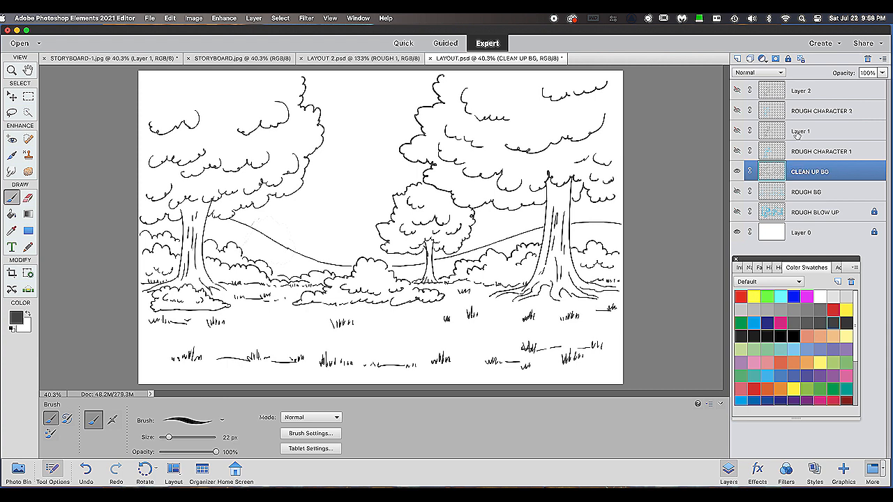
pyautogui.write('MAN-1')
pyautogui.doubleClick(801, 90)
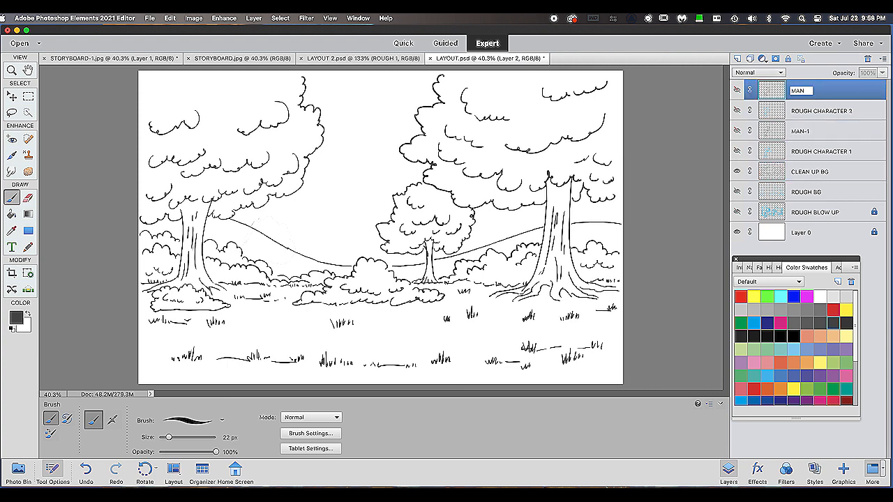
pyautogui.write('MAN-2')
pyautogui.press('Return')
# Show both inked character layers and swap their names, making the upper one MAN-1 and the lower one MAN-2
pyautogui.click(737, 132)
pyautogui.click(737, 91)
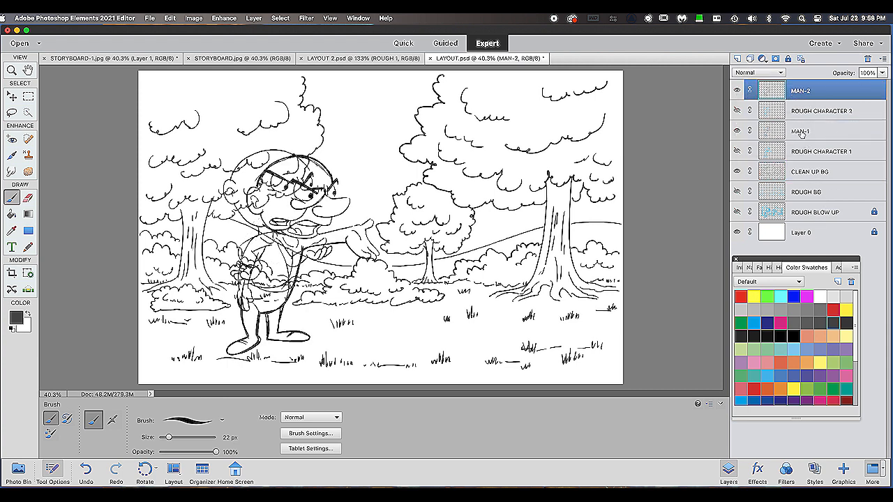
pyautogui.doubleClick(800, 132)
pyautogui.write('MAN2')
pyautogui.doubleClick(801, 91)
pyautogui.write('MAN-1')
pyautogui.press('Return')
pyautogui.click(737, 91)
pyautogui.click(737, 91)
pyautogui.doubleClick(800, 131)
pyautogui.write('MAN-2')
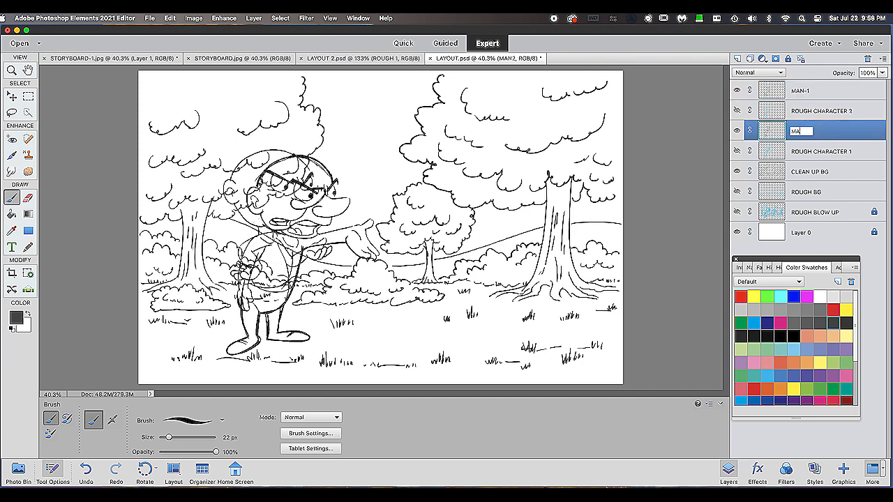
pyautogui.press('Return')
# Hide MAN-2 and paint the MAN-1 figure's interior white behind its lines with a 101 px brush in Behind mode
pyautogui.click(736, 132)
pyautogui.click(825, 97)
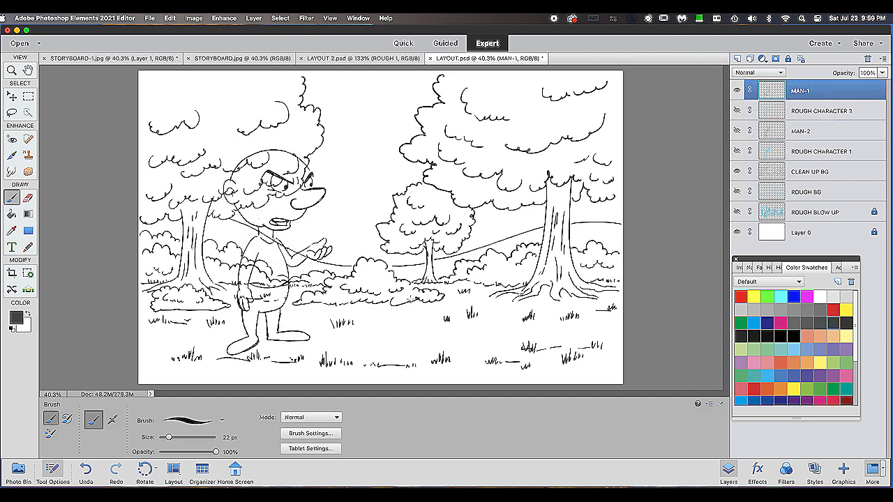
pyautogui.click(311, 417)
pyautogui.click(307, 440)
pyautogui.click(820, 297)
pyautogui.moveTo(168, 437); pyautogui.dragTo(194, 438)
pyautogui.moveTo(301, 187)
pyautogui.mouseDown()
pyautogui.moveTo(256, 171)
pyautogui.moveTo(272, 222)
pyautogui.mouseUp()
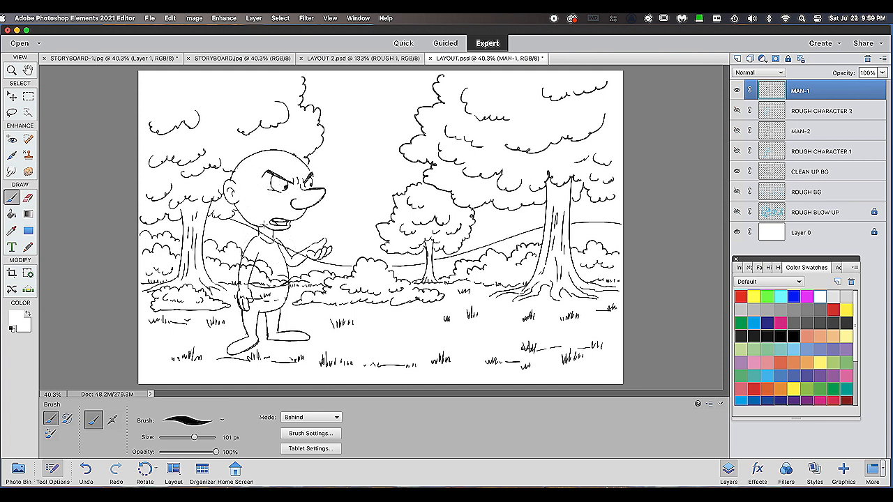
pyautogui.moveTo(321, 247)
pyautogui.mouseDown()
pyautogui.moveTo(250, 262)
pyautogui.moveTo(255, 302)
pyautogui.mouseUp()
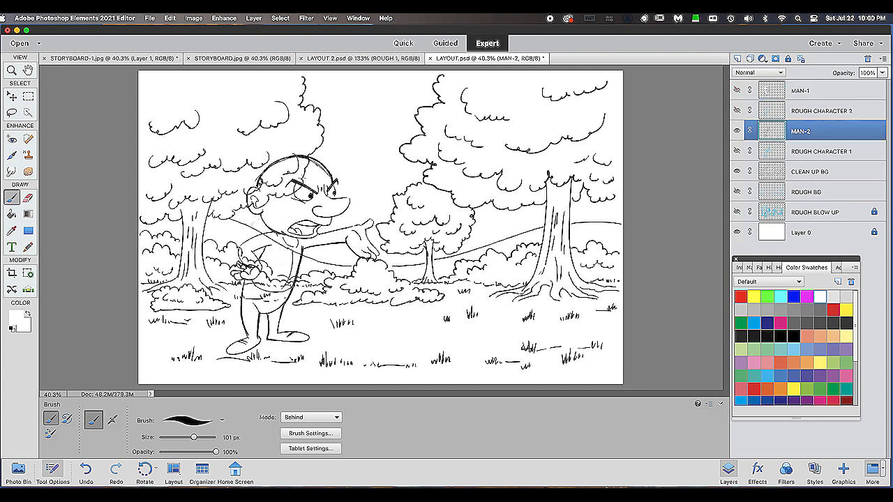
# Paint the MAN-2 figure's interior white behind its lines and return the brush to Normal mode
pyautogui.moveTo(305, 164)
pyautogui.mouseDown()
pyautogui.moveTo(254, 201)
pyautogui.moveTo(327, 178)
pyautogui.mouseUp()
pyautogui.moveTo(253, 263)
pyautogui.mouseDown()
pyautogui.moveTo(244, 272)
pyautogui.moveTo(284, 281)
pyautogui.moveTo(247, 302)
pyautogui.mouseUp()
pyautogui.click(311, 417)
pyautogui.click(301, 393)
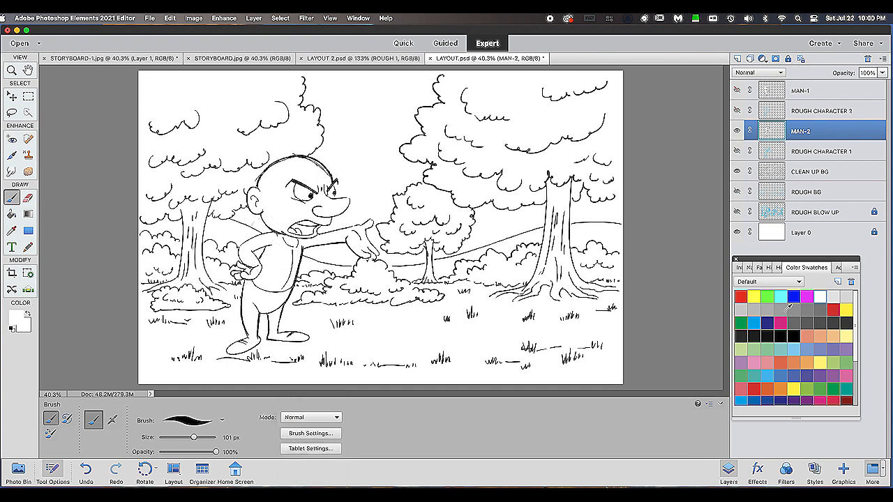
# Add black bush and trunk bark details on the CLEAN UP BG layer with a 20 px brush
pyautogui.click(793, 336)
pyautogui.moveTo(194, 438); pyautogui.dragTo(168, 438)
pyautogui.click(842, 178)
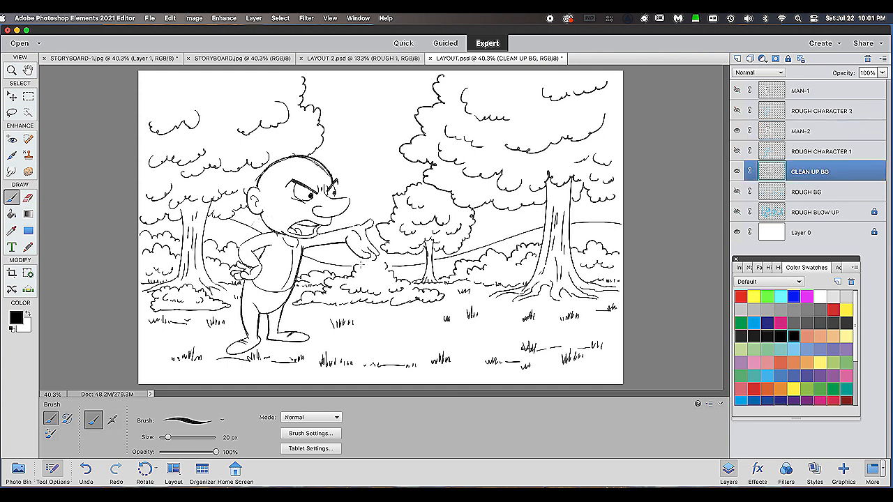
pyautogui.moveTo(363, 267); pyautogui.dragTo(376, 274)
pyautogui.moveTo(560, 198)
pyautogui.mouseDown()
pyautogui.moveTo(548, 231)
pyautogui.moveTo(576, 282)
pyautogui.mouseUp()
pyautogui.moveTo(198, 265); pyautogui.dragTo(209, 286)
pyautogui.moveTo(189, 268); pyautogui.dragTo(196, 284)
pyautogui.moveTo(183, 244); pyautogui.dragTo(184, 259)
pyautogui.moveTo(179, 274); pyautogui.dragTo(173, 284)
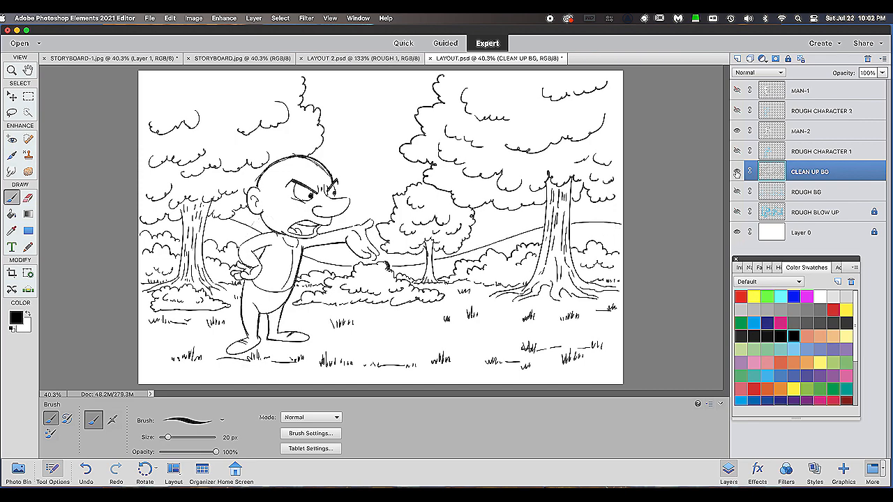
# Compare the two poses against the background by toggling the visibility of MAN-1 and MAN-2
pyautogui.click(736, 132)
pyautogui.click(736, 91)
pyautogui.click(736, 91)
pyautogui.click(736, 131)
pyautogui.click(737, 131)
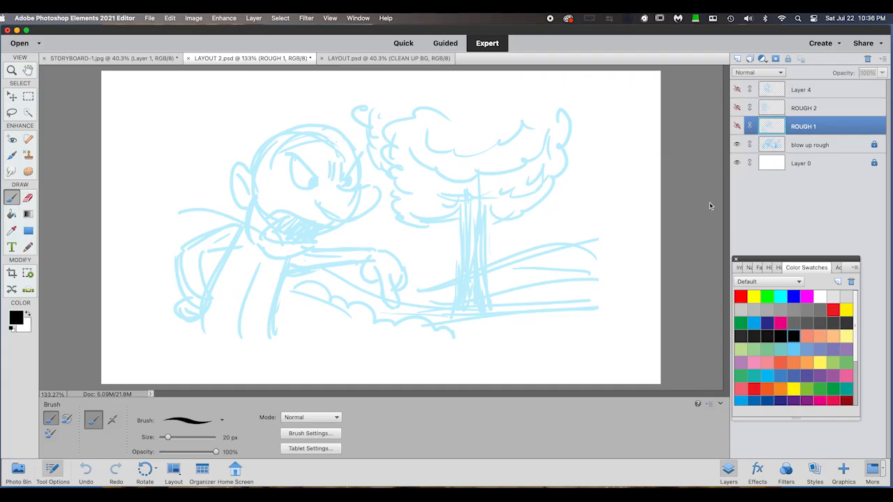
# In LAYOUT 2.psd, add a layer named BG ROUGH directly above the blow up rough layer
pyautogui.click(829, 144)
pyautogui.click(737, 58)
pyautogui.doubleClick(802, 145)
pyautogui.write('BG ROUGH')
pyautogui.press('Return')
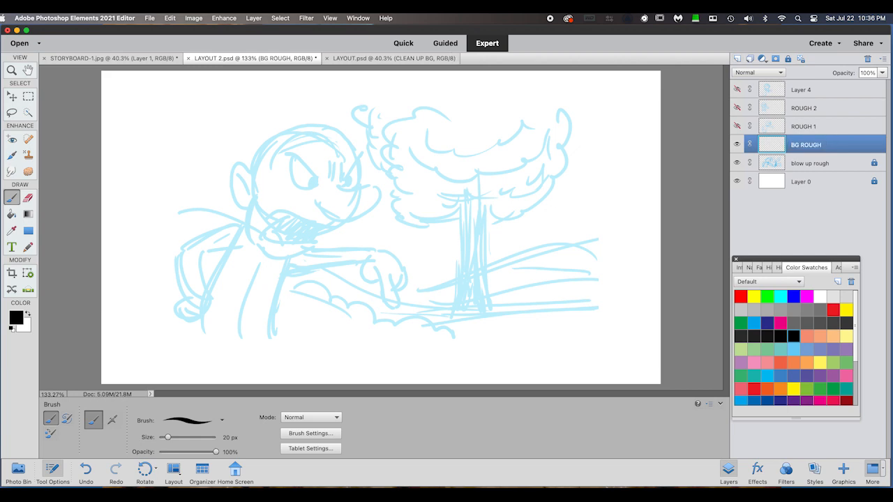
# Sketch the tree trunk with its roots and bark lines on BG ROUGH using an 11 px light blue brush
pyautogui.click(796, 347)
pyautogui.moveTo(461, 208); pyautogui.dragTo(463, 245)
pyautogui.press('super+z')
pyautogui.moveTo(167, 437); pyautogui.dragTo(163, 438)
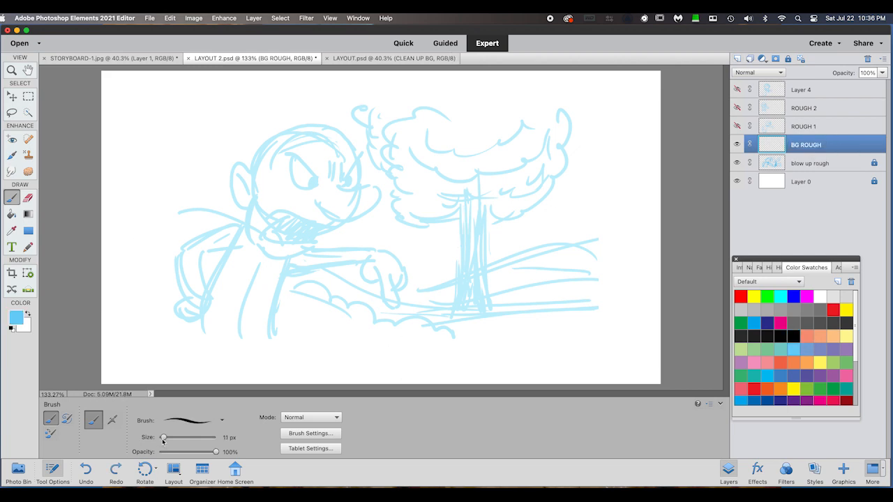
pyautogui.click(456, 267)
pyautogui.moveTo(459, 212); pyautogui.dragTo(445, 317)
pyautogui.moveTo(485, 207); pyautogui.dragTo(502, 312)
pyautogui.moveTo(445, 320); pyautogui.dragTo(503, 316)
pyautogui.moveTo(447, 313); pyautogui.dragTo(438, 322)
pyautogui.moveTo(460, 235); pyautogui.dragTo(465, 300)
pyautogui.moveTo(476, 230); pyautogui.dragTo(478, 300)
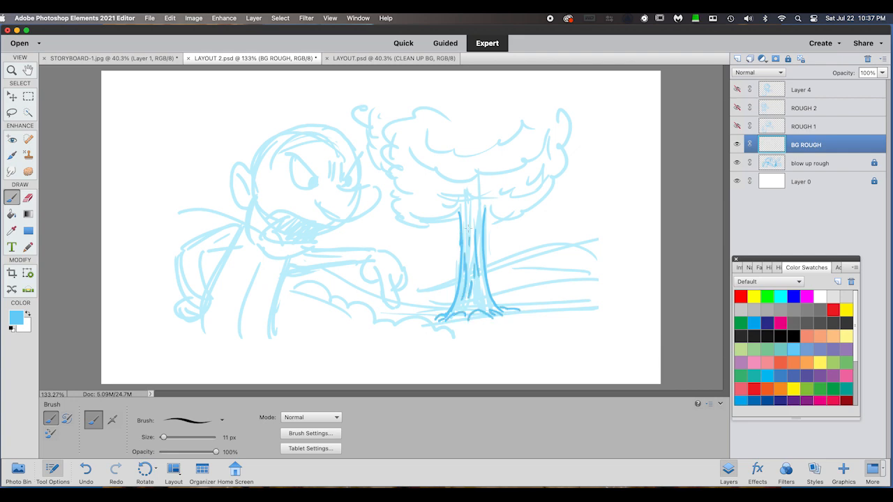
# Sketch the tree's scalloped foliage outline and inner leaf clusters above the trunk
pyautogui.moveTo(472, 201); pyautogui.dragTo(494, 206)
pyautogui.moveTo(485, 209)
pyautogui.mouseDown()
pyautogui.moveTo(497, 213)
pyautogui.moveTo(397, 199)
pyautogui.moveTo(388, 78)
pyautogui.mouseUp()
pyautogui.moveTo(531, 205); pyautogui.dragTo(569, 79)
pyautogui.moveTo(387, 115)
pyautogui.mouseDown()
pyautogui.moveTo(446, 162)
pyautogui.moveTo(508, 162)
pyautogui.mouseUp()
pyautogui.moveTo(553, 115); pyautogui.dragTo(494, 186)
pyautogui.moveTo(438, 111); pyautogui.dragTo(515, 125)
pyautogui.moveTo(524, 112)
pyautogui.mouseDown()
pyautogui.moveTo(544, 90)
pyautogui.moveTo(565, 137)
pyautogui.mouseUp()
pyautogui.moveTo(405, 102); pyautogui.dragTo(403, 87)
# Sketch the ground line, the sloping hill behind the character and the long foreground bush
pyautogui.moveTo(492, 303); pyautogui.dragTo(659, 290)
pyautogui.moveTo(454, 305); pyautogui.dragTo(117, 217)
pyautogui.moveTo(452, 337)
pyautogui.mouseDown()
pyautogui.moveTo(430, 325)
pyautogui.moveTo(216, 288)
pyautogui.moveTo(254, 336)
pyautogui.moveTo(437, 328)
pyautogui.mouseUp()
# Scatter short grass tufts below the bush and across the ground in front of the tree
pyautogui.moveTo(380, 332); pyautogui.dragTo(397, 338)
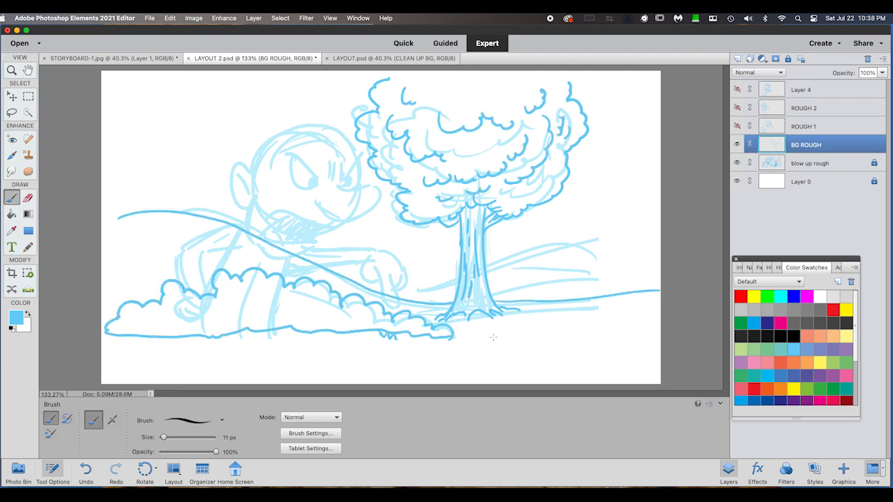
pyautogui.moveTo(474, 336); pyautogui.dragTo(515, 329)
pyautogui.moveTo(548, 332); pyautogui.dragTo(621, 323)
pyautogui.moveTo(516, 345); pyautogui.dragTo(524, 350)
pyautogui.moveTo(466, 350); pyautogui.dragTo(473, 360)
pyautogui.moveTo(405, 345); pyautogui.dragTo(419, 353)
pyautogui.moveTo(363, 348); pyautogui.dragTo(368, 339)
# Sketch the distant hill behind the tree and add small bushes and grass marks on it
pyautogui.moveTo(332, 276)
pyautogui.mouseDown()
pyautogui.moveTo(440, 280)
pyautogui.moveTo(655, 230)
pyautogui.mouseUp()
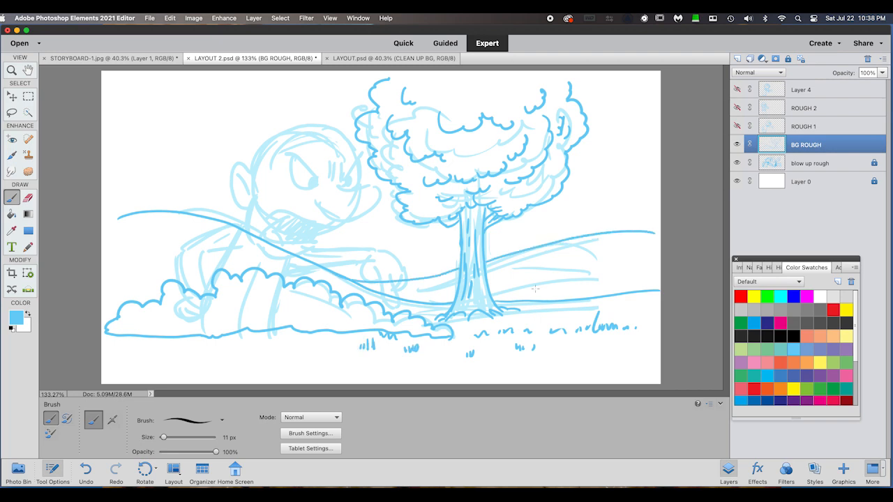
pyautogui.moveTo(628, 292)
pyautogui.mouseDown()
pyautogui.moveTo(566, 264)
pyautogui.moveTo(525, 291)
pyautogui.mouseUp()
pyautogui.moveTo(625, 268)
pyautogui.mouseDown()
pyautogui.moveTo(653, 268)
pyautogui.moveTo(636, 279)
pyautogui.mouseUp()
pyautogui.moveTo(523, 273); pyautogui.dragTo(512, 279)
pyautogui.moveTo(436, 294); pyautogui.dragTo(442, 287)
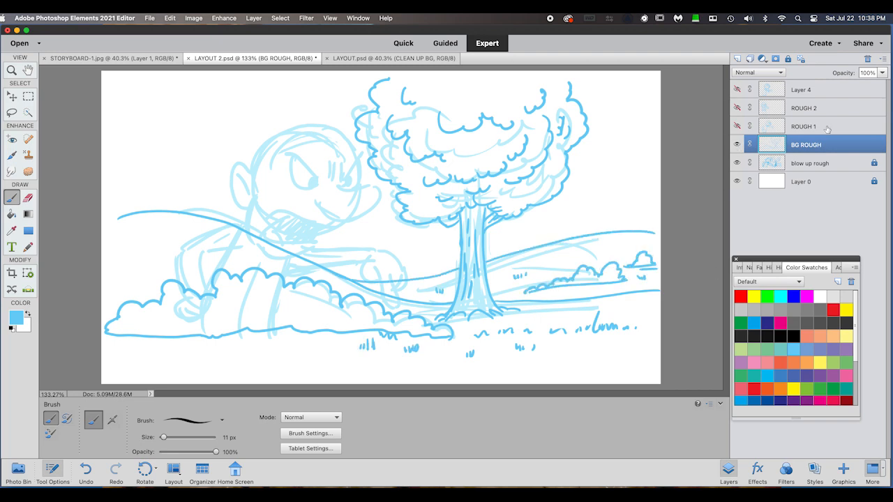
# Show ROUGH 1, hide blow up rough and add a layer named MAN-1 above ROUGH 1
pyautogui.click(737, 126)
pyautogui.click(737, 163)
pyautogui.click(802, 126)
pyautogui.click(737, 58)
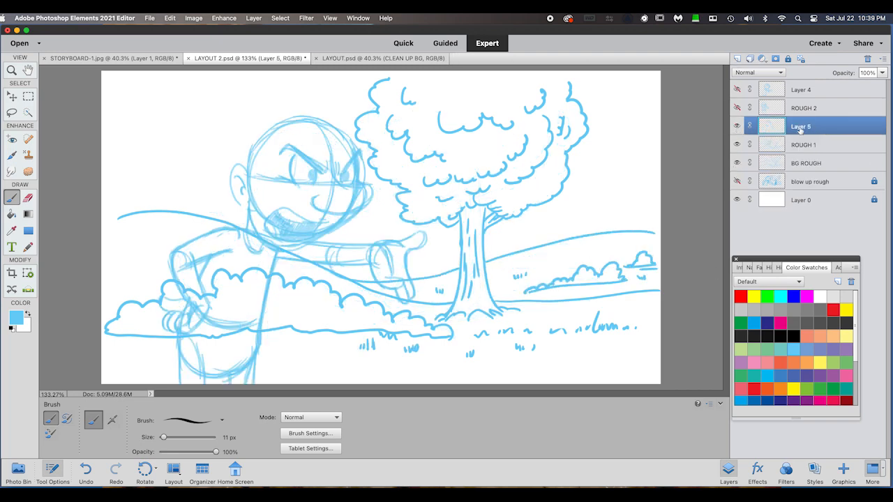
pyautogui.doubleClick(800, 126)
pyautogui.write('MAN-1')
pyautogui.press('Return')
# Lower the ROUGH 1 layer's opacity to 41% and set the brush colour to black
pyautogui.click(837, 146)
pyautogui.moveTo(883, 73); pyautogui.dragTo(856, 86)
pyautogui.click(812, 128)
pyautogui.moveTo(354, 148)
pyautogui.mouseDown()
pyautogui.moveTo(250, 170)
pyautogui.moveTo(257, 143)
pyautogui.mouseUp()
pyautogui.press('super+z')
pyautogui.click(793, 337)
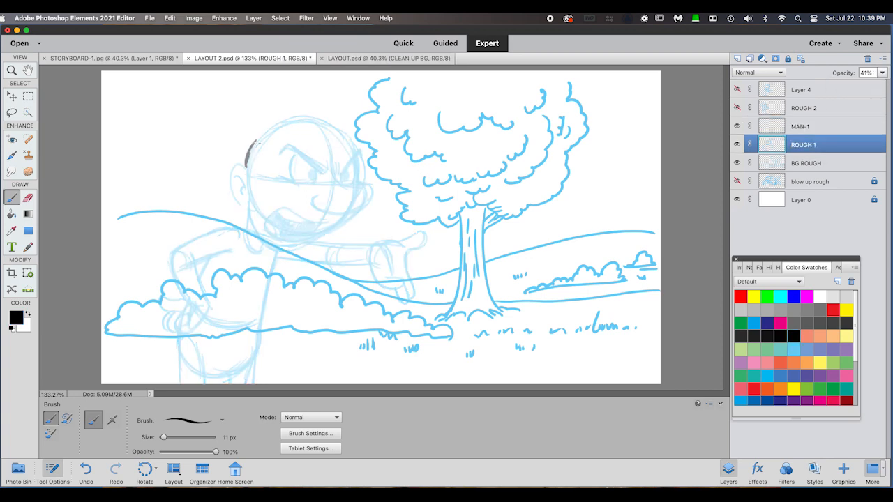
# Undo the ink stroke made on ROUGH 1, lock that layer and make MAN-1 active
pyautogui.press('super+z')
pyautogui.click(828, 131)
pyautogui.click(829, 142)
pyautogui.click(829, 128)
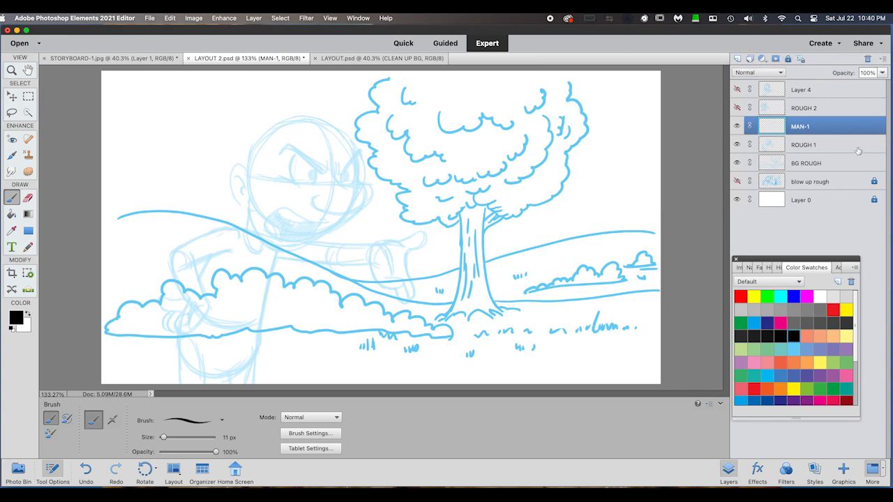
pyautogui.click(858, 149)
pyautogui.click(788, 59)
pyautogui.click(828, 129)
# Ink the man's skull outline, angry eyebrows, eyes and nose on MAN-1, following the rough
pyautogui.moveTo(244, 167)
pyautogui.mouseDown()
pyautogui.moveTo(346, 143)
pyautogui.moveTo(353, 151)
pyautogui.mouseUp()
pyautogui.moveTo(359, 152)
pyautogui.mouseDown()
pyautogui.moveTo(340, 172)
pyautogui.moveTo(362, 161)
pyautogui.mouseUp()
pyautogui.moveTo(333, 162); pyautogui.dragTo(334, 171)
pyautogui.moveTo(329, 164); pyautogui.dragTo(329, 173)
pyautogui.moveTo(284, 145)
pyautogui.mouseDown()
pyautogui.moveTo(325, 171)
pyautogui.moveTo(314, 182)
pyautogui.mouseUp()
pyautogui.moveTo(341, 174); pyautogui.dragTo(351, 180)
pyautogui.moveTo(296, 157)
pyautogui.mouseDown()
pyautogui.moveTo(300, 185)
pyautogui.moveTo(346, 177)
pyautogui.mouseUp()
pyautogui.moveTo(336, 172)
pyautogui.mouseDown()
pyautogui.moveTo(361, 185)
pyautogui.moveTo(322, 195)
pyautogui.moveTo(314, 187)
pyautogui.mouseUp()
# Ink the man's cheek, shouting mouth with teeth and tongue, jaw and ear
pyautogui.moveTo(348, 212); pyautogui.dragTo(311, 242)
pyautogui.moveTo(279, 210); pyautogui.dragTo(329, 227)
pyautogui.moveTo(304, 244); pyautogui.dragTo(264, 209)
pyautogui.moveTo(305, 227); pyautogui.dragTo(302, 242)
pyautogui.moveTo(311, 239)
pyautogui.mouseDown()
pyautogui.moveTo(255, 227)
pyautogui.moveTo(249, 195)
pyautogui.mouseUp()
pyautogui.moveTo(247, 169)
pyautogui.mouseDown()
pyautogui.moveTo(238, 203)
pyautogui.moveTo(244, 186)
pyautogui.mouseUp()
pyautogui.moveTo(240, 184); pyautogui.dragTo(241, 196)
# Ink the man's shoulder, bent arm and the fist resting on his hip
pyautogui.moveTo(251, 224)
pyautogui.mouseDown()
pyautogui.moveTo(247, 239)
pyautogui.moveTo(266, 251)
pyautogui.moveTo(173, 251)
pyautogui.mouseUp()
pyautogui.moveTo(231, 254)
pyautogui.mouseDown()
pyautogui.moveTo(197, 261)
pyautogui.moveTo(206, 311)
pyautogui.moveTo(171, 332)
pyautogui.mouseUp()
pyautogui.moveTo(173, 252)
pyautogui.mouseDown()
pyautogui.moveTo(194, 301)
pyautogui.moveTo(175, 309)
pyautogui.mouseUp()
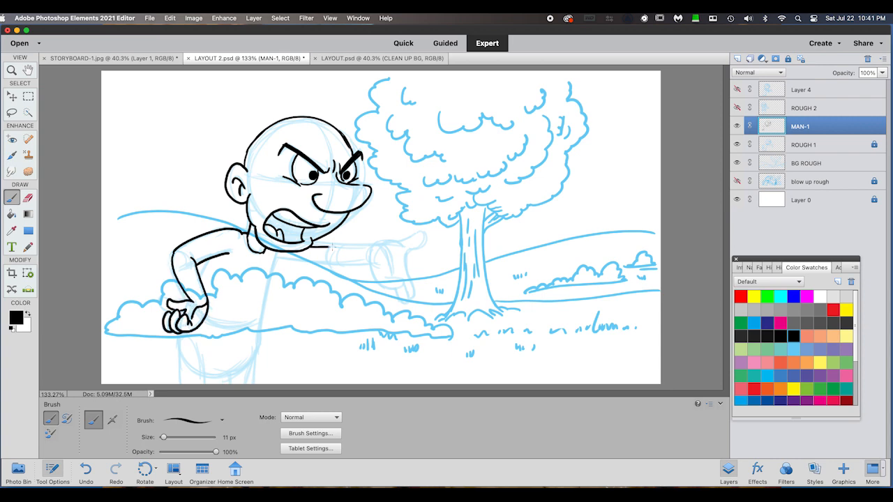
# Ink the man's outstretched arm, cuff and open hand with its fingers, redoing faulty strokes
pyautogui.moveTo(332, 247); pyautogui.dragTo(384, 244)
pyautogui.moveTo(276, 260); pyautogui.dragTo(371, 264)
pyautogui.press('super+z')
pyautogui.press('super+z')
pyautogui.moveTo(396, 245); pyautogui.dragTo(417, 296)
pyautogui.moveTo(369, 258)
pyautogui.mouseDown()
pyautogui.moveTo(374, 279)
pyautogui.moveTo(402, 291)
pyautogui.mouseUp()
pyautogui.moveTo(395, 290); pyautogui.dragTo(419, 300)
pyautogui.moveTo(356, 262); pyautogui.dragTo(368, 267)
# Ink the man's torso, waistline and upper legs, and hide the ROUGH 1 layer
pyautogui.moveTo(279, 256); pyautogui.dragTo(208, 380)
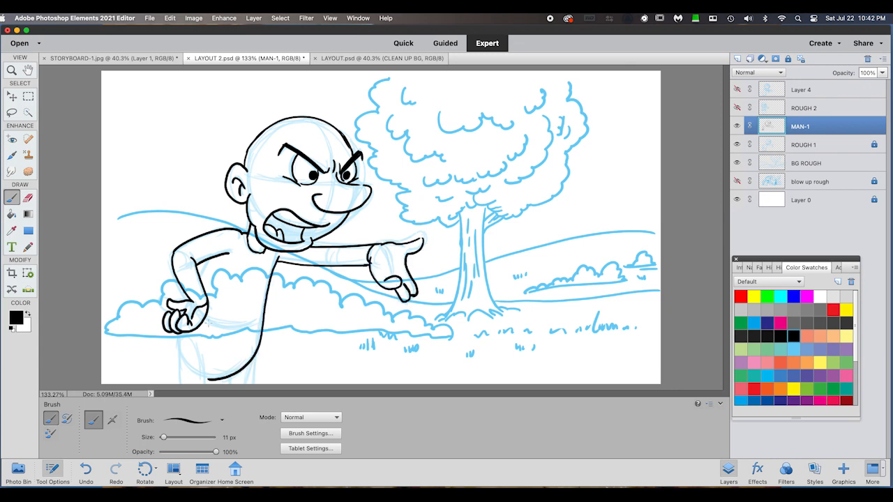
pyautogui.moveTo(207, 332); pyautogui.dragTo(260, 321)
pyautogui.moveTo(178, 333)
pyautogui.mouseDown()
pyautogui.moveTo(177, 365)
pyautogui.moveTo(205, 385)
pyautogui.mouseUp()
pyautogui.moveTo(250, 358); pyautogui.dragTo(249, 385)
pyautogui.moveTo(206, 339); pyautogui.dragTo(201, 368)
pyautogui.moveTo(263, 322); pyautogui.dragTo(259, 334)
pyautogui.click(737, 144)
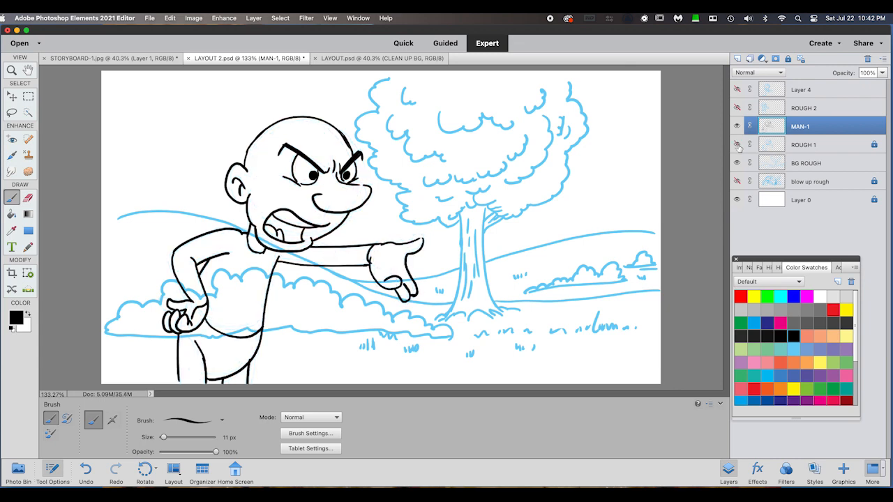
# Add a new layer above ROUGH 2 and show the ROUGH 2 sketch
pyautogui.click(835, 112)
pyautogui.press('alt+shift+super+n')
pyautogui.click(737, 126)
# Reduce the ROUGH 2 layer's opacity and lock it, with the MAN-1 layer hidden
pyautogui.click(882, 73)
pyautogui.moveTo(882, 85); pyautogui.dragTo(858, 85)
pyautogui.click(838, 120)
pyautogui.click(883, 73)
pyautogui.click(737, 144)
pyautogui.click(788, 59)
# Rename the new layer above ROUGH 2 as MAN-2
pyautogui.click(840, 110)
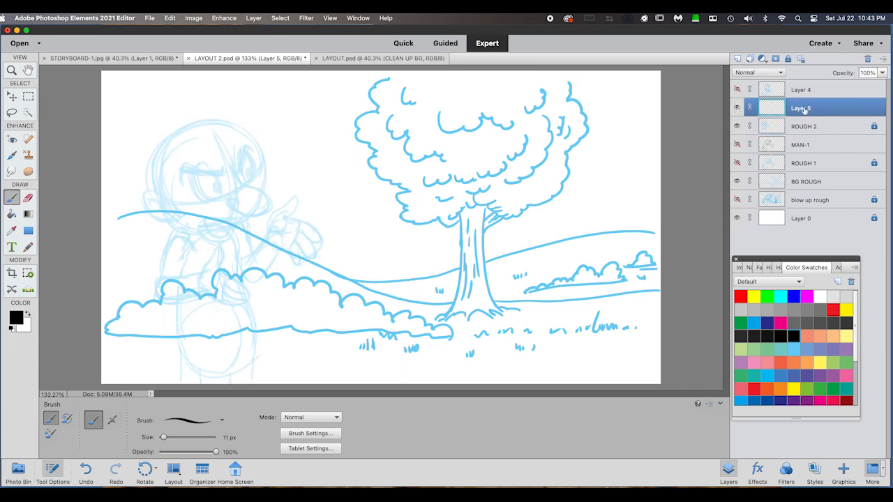
pyautogui.doubleClick(804, 109)
pyautogui.write('MAN-2')
pyautogui.press('Return')
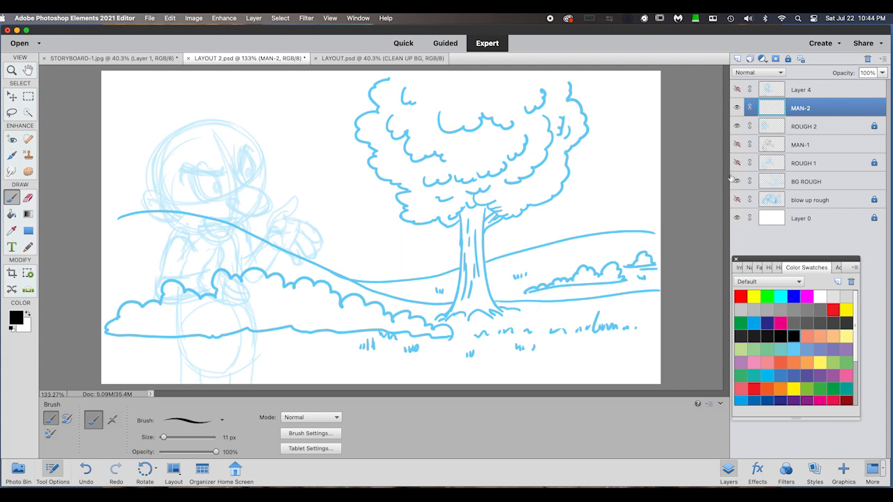
# Reduce the BG ROUGH layer's opacity to 25%
pyautogui.click(837, 180)
pyautogui.click(883, 72)
pyautogui.moveTo(882, 87); pyautogui.dragTo(842, 86)
# On the MAN-2 layer, ink the man's head outline, eyebrows and eyes in black over the ROUGH 2 sketch
pyautogui.click(800, 109)
pyautogui.moveTo(261, 157)
pyautogui.mouseDown()
pyautogui.moveTo(235, 130)
pyautogui.moveTo(157, 197)
pyautogui.mouseUp()
pyautogui.moveTo(235, 166); pyautogui.dragTo(252, 147)
pyautogui.moveTo(182, 172); pyautogui.dragTo(225, 176)
pyautogui.moveTo(231, 167)
pyautogui.mouseDown()
pyautogui.moveTo(231, 176)
pyautogui.moveTo(182, 168)
pyautogui.mouseUp()
pyautogui.moveTo(182, 180); pyautogui.dragTo(206, 173)
pyautogui.moveTo(248, 152)
pyautogui.mouseDown()
pyautogui.moveTo(240, 180)
pyautogui.moveTo(269, 189)
pyautogui.moveTo(253, 175)
pyautogui.mouseUp()
pyautogui.moveTo(222, 178)
pyautogui.mouseDown()
pyautogui.moveTo(224, 190)
pyautogui.moveTo(198, 199)
pyautogui.mouseUp()
# Ink the man's nose, open mouth, jaw and ear on the MAN-2 layer
pyautogui.moveTo(198, 200); pyautogui.dragTo(214, 199)
pyautogui.moveTo(219, 188)
pyautogui.mouseDown()
pyautogui.moveTo(248, 213)
pyautogui.moveTo(234, 199)
pyautogui.mouseUp()
pyautogui.moveTo(249, 215)
pyautogui.mouseDown()
pyautogui.moveTo(216, 223)
pyautogui.moveTo(231, 227)
pyautogui.mouseUp()
pyautogui.moveTo(237, 222)
pyautogui.mouseDown()
pyautogui.moveTo(230, 240)
pyautogui.moveTo(196, 232)
pyautogui.mouseUp()
pyautogui.moveTo(203, 228)
pyautogui.mouseDown()
pyautogui.moveTo(218, 233)
pyautogui.moveTo(220, 223)
pyautogui.mouseUp()
pyautogui.moveTo(158, 198)
pyautogui.mouseDown()
pyautogui.moveTo(140, 200)
pyautogui.moveTo(174, 221)
pyautogui.mouseUp()
pyautogui.moveTo(146, 208); pyautogui.dragTo(160, 211)
# Ink the man's bent arm with the hand resting on his chest on MAN-2
pyautogui.moveTo(166, 208)
pyautogui.mouseDown()
pyautogui.moveTo(162, 216)
pyautogui.moveTo(199, 236)
pyautogui.moveTo(157, 295)
pyautogui.mouseUp()
pyautogui.moveTo(157, 294)
pyautogui.mouseDown()
pyautogui.moveTo(195, 298)
pyautogui.moveTo(197, 272)
pyautogui.mouseUp()
pyautogui.moveTo(192, 236); pyautogui.dragTo(197, 245)
pyautogui.moveTo(198, 278); pyautogui.dragTo(222, 252)
pyautogui.moveTo(221, 252)
pyautogui.mouseDown()
pyautogui.moveTo(217, 272)
pyautogui.moveTo(248, 293)
pyautogui.mouseUp()
pyautogui.moveTo(249, 293); pyautogui.dragTo(221, 307)
pyautogui.moveTo(190, 288)
pyautogui.mouseDown()
pyautogui.moveTo(216, 306)
pyautogui.moveTo(197, 296)
pyautogui.mouseUp()
# Ink the MAN-2 torso sides, lower belly and upper legs down to the canvas edge
pyautogui.moveTo(234, 237); pyautogui.dragTo(248, 296)
pyautogui.moveTo(244, 293); pyautogui.dragTo(256, 362)
pyautogui.moveTo(183, 305); pyautogui.dragTo(178, 382)
pyautogui.moveTo(198, 360)
pyautogui.mouseDown()
pyautogui.moveTo(207, 376)
pyautogui.moveTo(248, 367)
pyautogui.mouseUp()
pyautogui.moveTo(256, 352); pyautogui.dragTo(252, 383)
pyautogui.moveTo(230, 372); pyautogui.dragTo(230, 384)
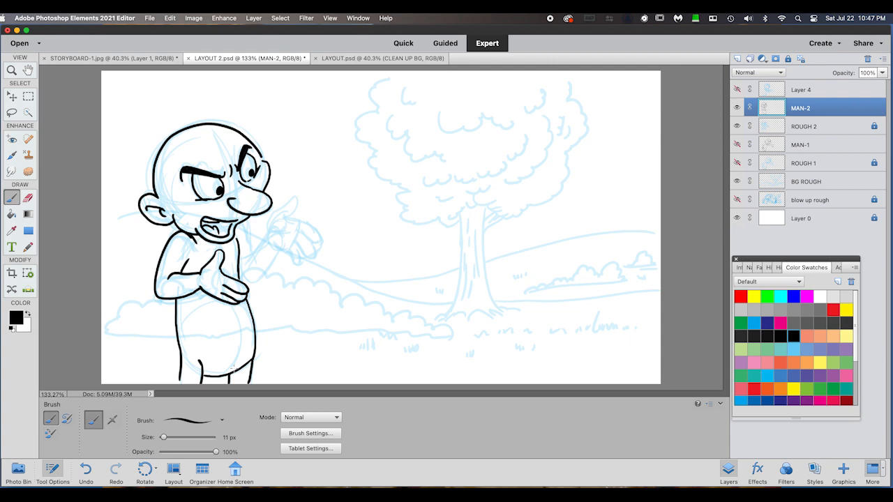
# Ink the MAN-2 figure's raised far arm with its open hand, and draw his waistline
pyautogui.moveTo(238, 223)
pyautogui.mouseDown()
pyautogui.moveTo(253, 263)
pyautogui.moveTo(278, 251)
pyautogui.moveTo(295, 206)
pyautogui.moveTo(314, 255)
pyautogui.moveTo(293, 243)
pyautogui.mouseUp()
pyautogui.moveTo(289, 250)
pyautogui.mouseDown()
pyautogui.moveTo(298, 262)
pyautogui.moveTo(279, 251)
pyautogui.mouseUp()
pyautogui.moveTo(286, 228)
pyautogui.mouseDown()
pyautogui.moveTo(276, 236)
pyautogui.moveTo(298, 244)
pyautogui.mouseUp()
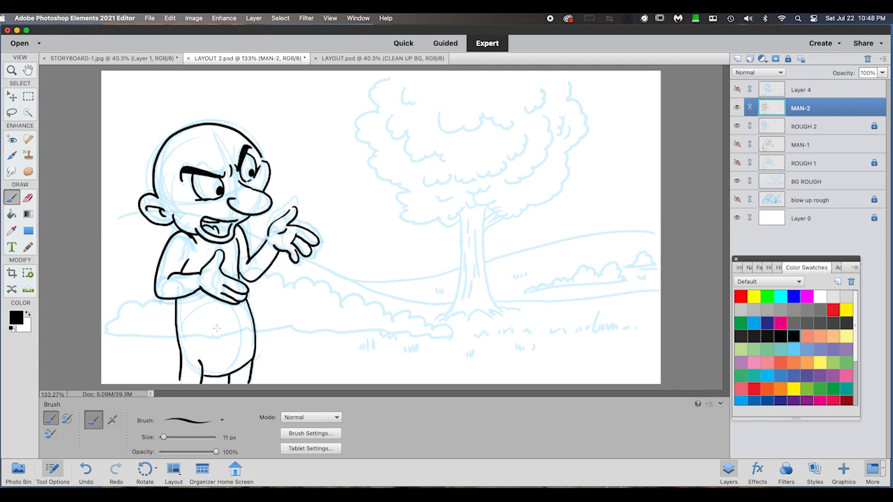
pyautogui.moveTo(178, 328); pyautogui.dragTo(252, 311)
# Show the Layer 4 sketch, reduce its opacity and lock the layer
pyautogui.click(736, 89)
pyautogui.click(839, 95)
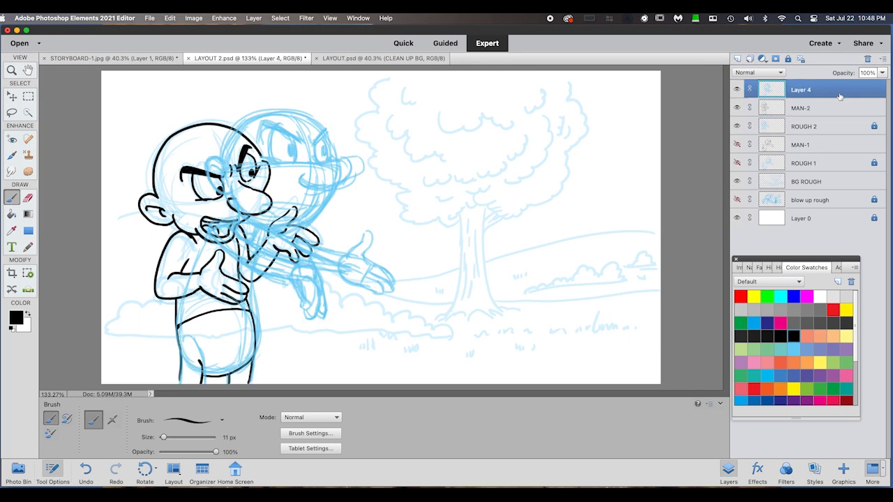
pyautogui.moveTo(882, 73); pyautogui.dragTo(846, 85)
pyautogui.click(789, 59)
# Add a new layer above Layer 4, name it MAN-3, and hide the MAN-2 layer
pyautogui.click(737, 60)
pyautogui.doubleClick(806, 90)
pyautogui.write('MAN-3')
pyautogui.press('Return')
pyautogui.click(736, 145)
pyautogui.click(737, 127)
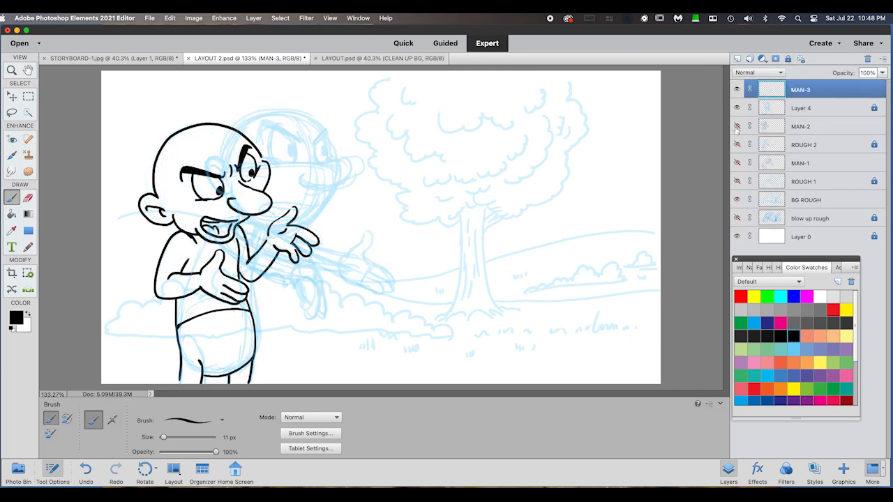
# Ink the third pose's eyebrows, eyes, head outline and ear on the MAN-3 layer
pyautogui.moveTo(311, 132); pyautogui.dragTo(312, 144)
pyautogui.moveTo(304, 144)
pyautogui.mouseDown()
pyautogui.moveTo(260, 128)
pyautogui.moveTo(277, 137)
pyautogui.mouseUp()
pyautogui.moveTo(265, 126); pyautogui.dragTo(297, 141)
pyautogui.moveTo(332, 130)
pyautogui.mouseDown()
pyautogui.moveTo(311, 143)
pyautogui.moveTo(224, 159)
pyautogui.moveTo(229, 195)
pyautogui.moveTo(221, 183)
pyautogui.mouseUp()
pyautogui.moveTo(326, 140); pyautogui.dragTo(328, 159)
pyautogui.moveTo(311, 147)
pyautogui.mouseDown()
pyautogui.moveTo(314, 160)
pyautogui.moveTo(297, 162)
pyautogui.mouseUp()
# Ink the third pose's nose, jaw and open mouth on the MAN-3 layer
pyautogui.moveTo(277, 139)
pyautogui.mouseDown()
pyautogui.moveTo(282, 161)
pyautogui.moveTo(324, 155)
pyautogui.moveTo(332, 186)
pyautogui.mouseUp()
pyautogui.moveTo(332, 137)
pyautogui.mouseDown()
pyautogui.moveTo(334, 160)
pyautogui.moveTo(315, 214)
pyautogui.mouseUp()
pyautogui.moveTo(258, 209); pyautogui.dragTo(319, 204)
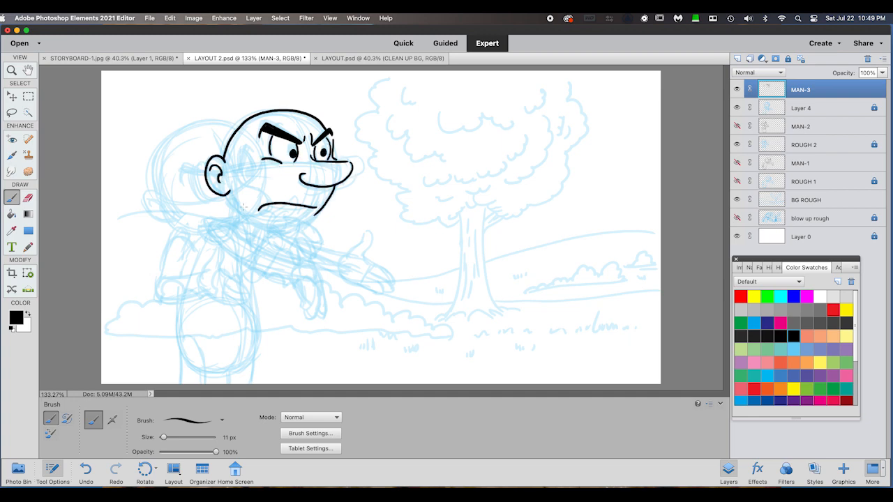
pyautogui.moveTo(231, 185); pyautogui.dragTo(250, 216)
pyautogui.moveTo(259, 212)
pyautogui.mouseDown()
pyautogui.moveTo(298, 219)
pyautogui.moveTo(302, 206)
pyautogui.moveTo(307, 219)
pyautogui.moveTo(236, 222)
pyautogui.mouseUp()
# Ink the near arm reaching forward and its hand with hanging fingers on MAN-3
pyautogui.moveTo(260, 227)
pyautogui.mouseDown()
pyautogui.moveTo(256, 235)
pyautogui.moveTo(243, 228)
pyautogui.moveTo(301, 259)
pyautogui.mouseUp()
pyautogui.moveTo(224, 238); pyautogui.dragTo(286, 275)
pyautogui.moveTo(300, 240); pyautogui.dragTo(302, 263)
pyautogui.moveTo(300, 240); pyautogui.dragTo(322, 300)
pyautogui.moveTo(302, 269)
pyautogui.mouseDown()
pyautogui.moveTo(297, 290)
pyautogui.moveTo(304, 315)
pyautogui.moveTo(314, 316)
pyautogui.mouseUp()
pyautogui.moveTo(307, 299); pyautogui.dragTo(325, 318)
pyautogui.moveTo(311, 286); pyautogui.dragTo(315, 294)
pyautogui.moveTo(296, 279)
pyautogui.mouseDown()
pyautogui.moveTo(277, 273)
pyautogui.moveTo(296, 280)
pyautogui.mouseUp()
# Ink the far arm extended toward the tree with its open palm on MAN-3
pyautogui.moveTo(266, 230); pyautogui.dragTo(341, 255)
pyautogui.moveTo(339, 260)
pyautogui.mouseDown()
pyautogui.moveTo(369, 238)
pyautogui.moveTo(396, 281)
pyautogui.mouseUp()
pyautogui.moveTo(377, 273)
pyautogui.mouseDown()
pyautogui.moveTo(391, 287)
pyautogui.moveTo(385, 294)
pyautogui.mouseUp()
pyautogui.moveTo(325, 268)
pyautogui.mouseDown()
pyautogui.moveTo(368, 290)
pyautogui.moveTo(374, 280)
pyautogui.mouseUp()
pyautogui.moveTo(339, 257); pyautogui.dragTo(335, 269)
# Ink the curved back, belly, upper legs and waistline of the MAN-3 figure
pyautogui.moveTo(233, 219); pyautogui.dragTo(178, 355)
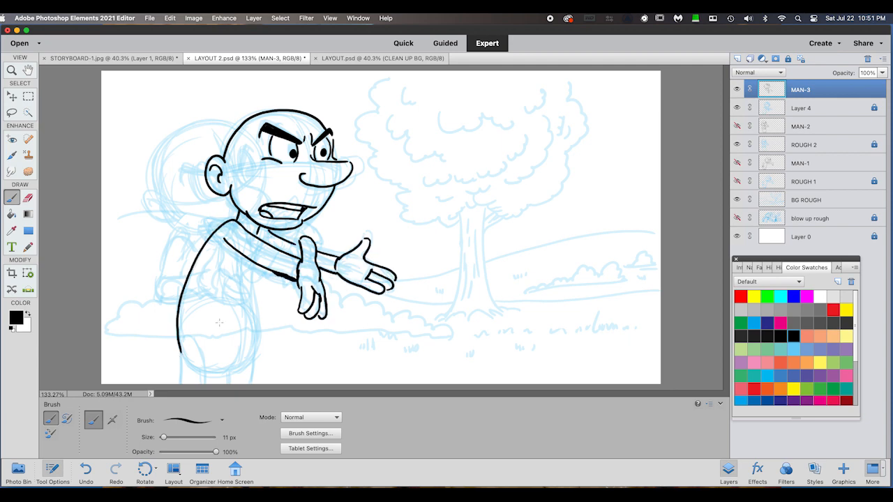
pyautogui.moveTo(259, 262)
pyautogui.mouseDown()
pyautogui.moveTo(250, 382)
pyautogui.moveTo(209, 376)
pyautogui.mouseUp()
pyautogui.moveTo(184, 353); pyautogui.dragTo(179, 382)
pyautogui.moveTo(207, 368); pyautogui.dragTo(207, 385)
pyautogui.moveTo(179, 313); pyautogui.dragTo(256, 325)
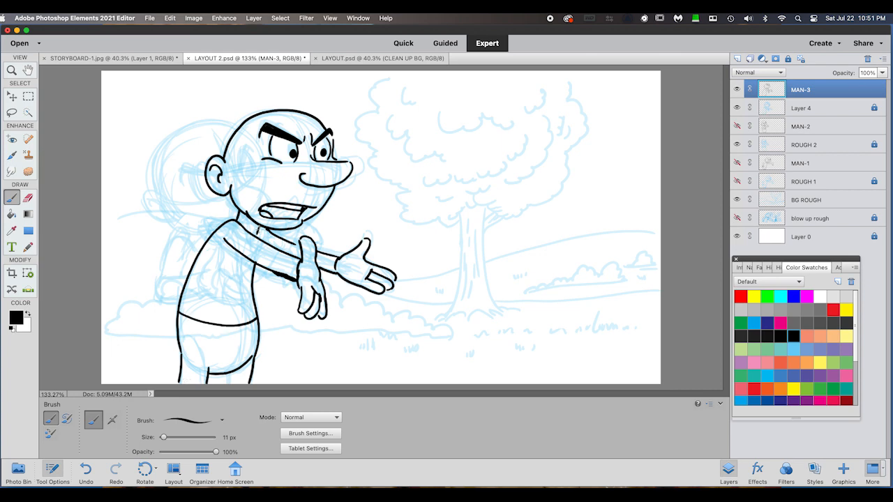
# Clean up the line under the MAN-3 figure's near arm and hide the Layer 4 and ROUGH 2 sketches
pyautogui.press('super+z')
pyautogui.moveTo(269, 269); pyautogui.dragTo(296, 280)
pyautogui.click(737, 108)
pyautogui.click(738, 145)
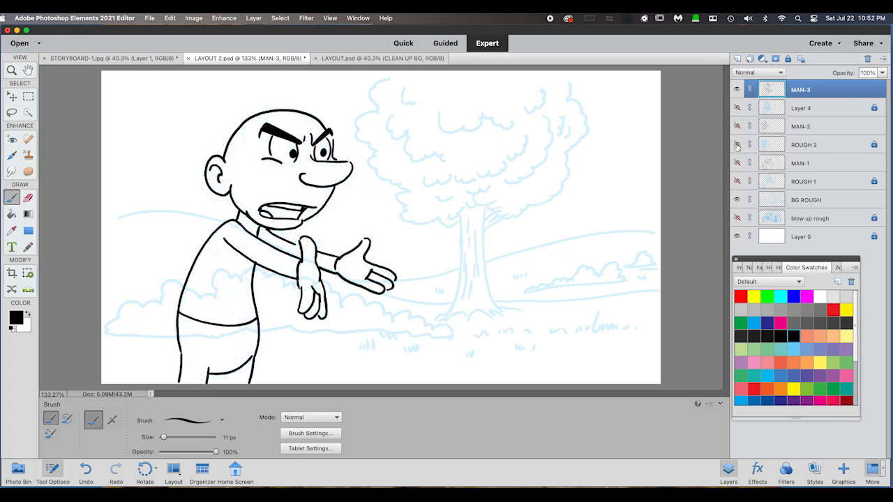
# Hide the MAN-3 layer and raise the BG ROUGH layer's opacity to 95%
pyautogui.click(738, 90)
pyautogui.click(736, 163)
pyautogui.click(738, 164)
pyautogui.click(837, 200)
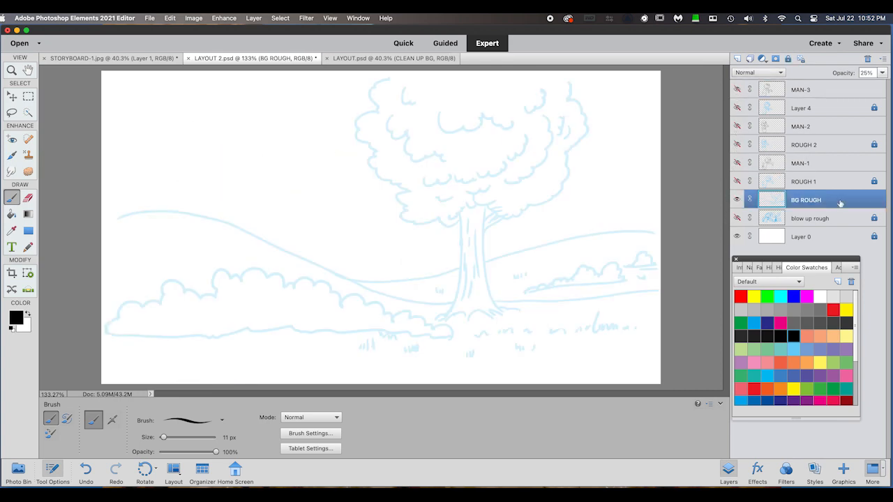
pyautogui.click(882, 72)
pyautogui.moveTo(881, 85); pyautogui.dragTo(883, 85)
# Show the MAN-1 layer and set up a white brush in Behind mode at 205 px
pyautogui.click(737, 164)
pyautogui.click(821, 296)
pyautogui.click(338, 417)
pyautogui.click(300, 440)
pyautogui.moveTo(164, 438); pyautogui.dragTo(196, 438)
# Try painting white behind the MAN-1 line art with the large brush
pyautogui.click(837, 167)
pyautogui.moveTo(241, 228); pyautogui.dragTo(222, 242)
pyautogui.press('super+z')
# Lock the BG ROUGH layer and paint white behind the MAN-1 line art with a 59 px brush
pyautogui.click(841, 200)
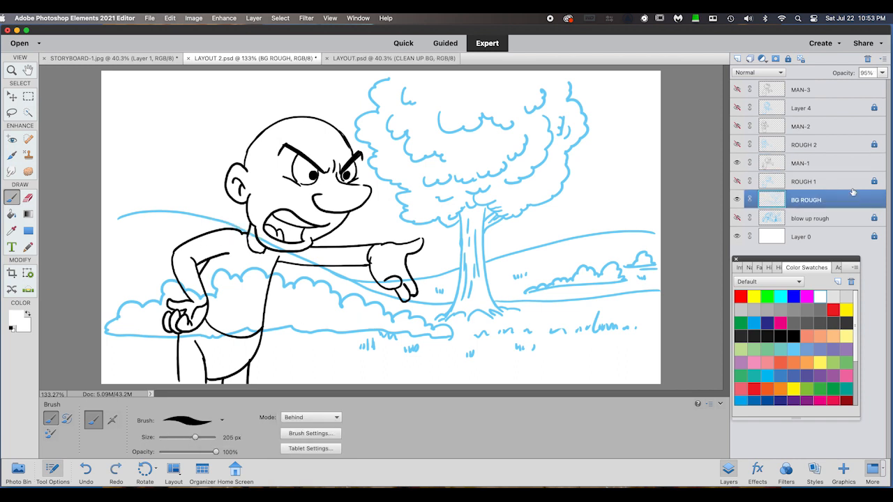
pyautogui.click(788, 60)
pyautogui.click(837, 165)
pyautogui.moveTo(195, 438); pyautogui.dragTo(185, 438)
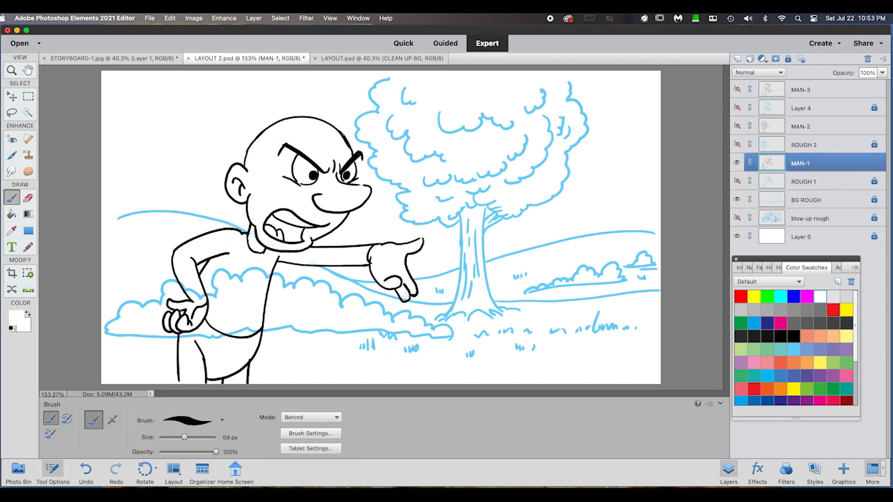
pyautogui.moveTo(358, 254); pyautogui.dragTo(194, 311)
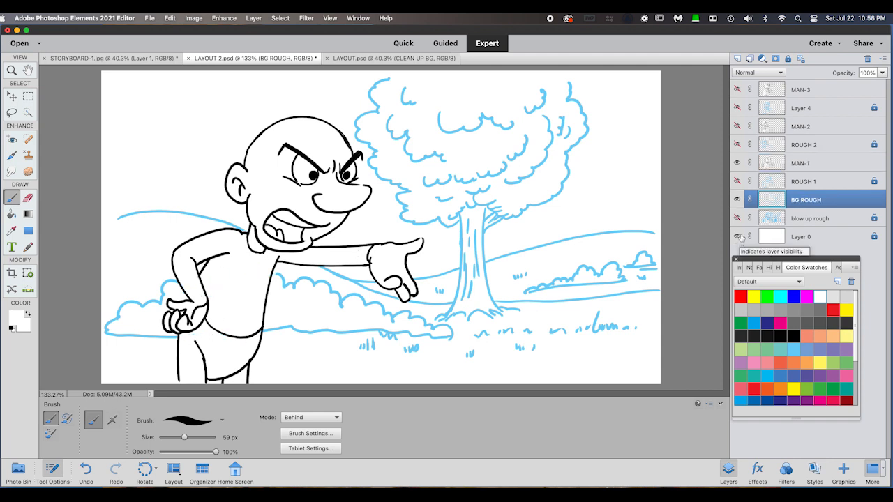
# Check the MAN-2 and MAN-3 poses one at a time over the background, and return to showing MAN-1
pyautogui.click(737, 163)
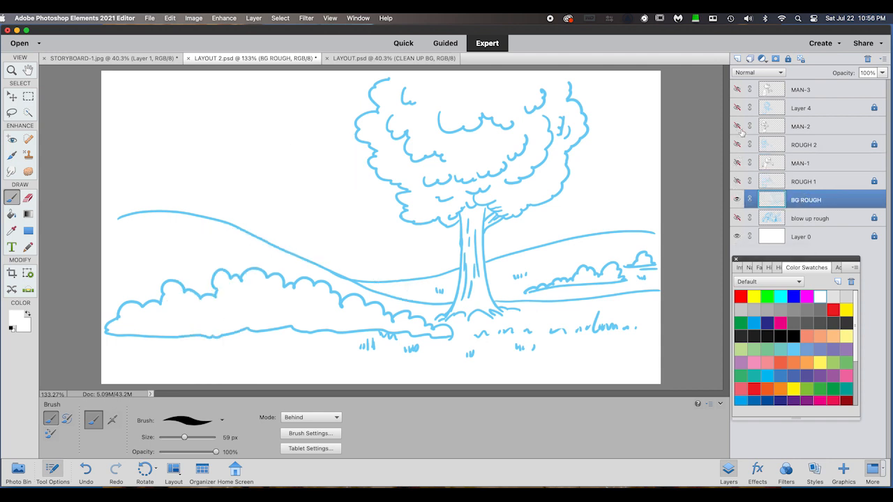
pyautogui.click(737, 126)
pyautogui.click(737, 126)
pyautogui.click(737, 90)
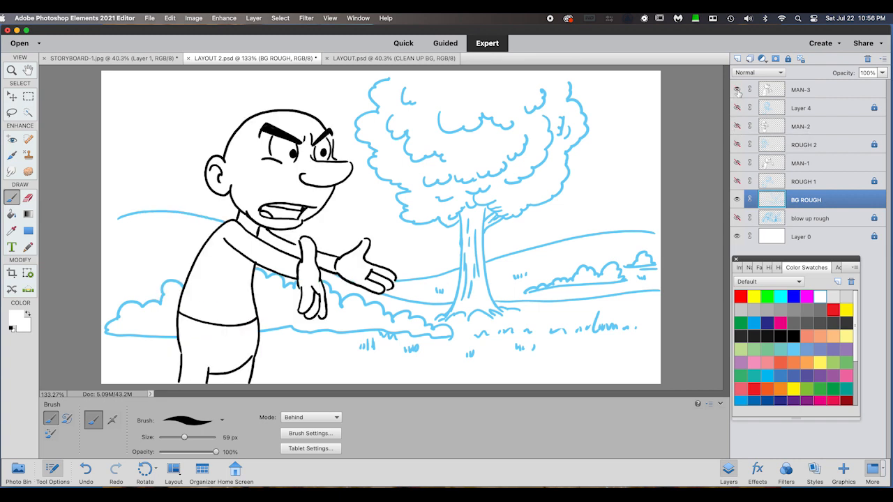
pyautogui.click(737, 90)
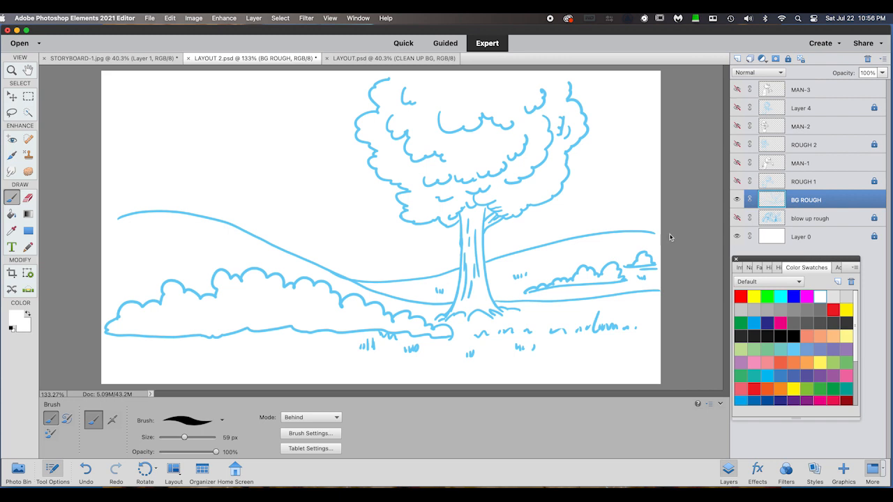
pyautogui.click(737, 163)
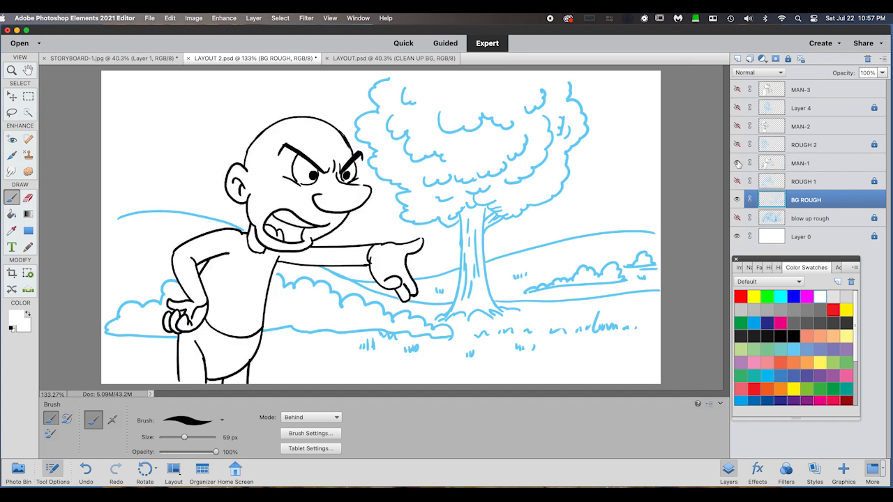
# Save the document as SCENE 2 MAN-1.psd in the LAYOUTS folder
pyautogui.click(149, 18)
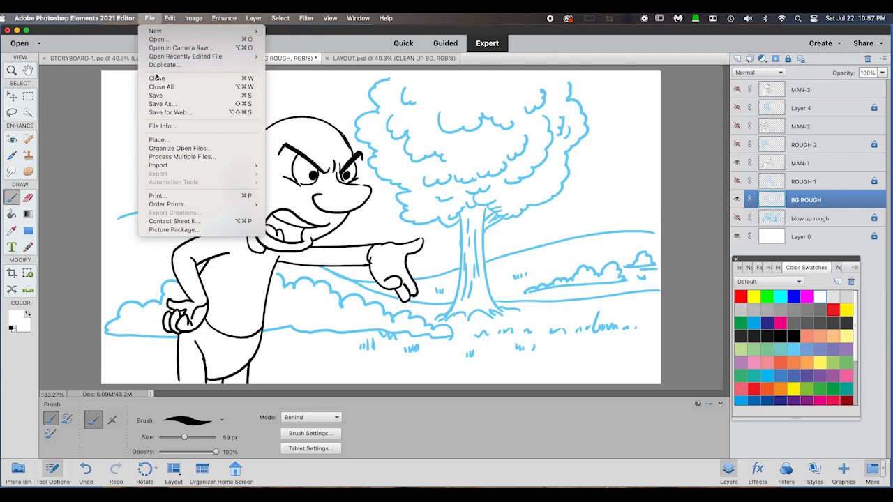
pyautogui.click(165, 103)
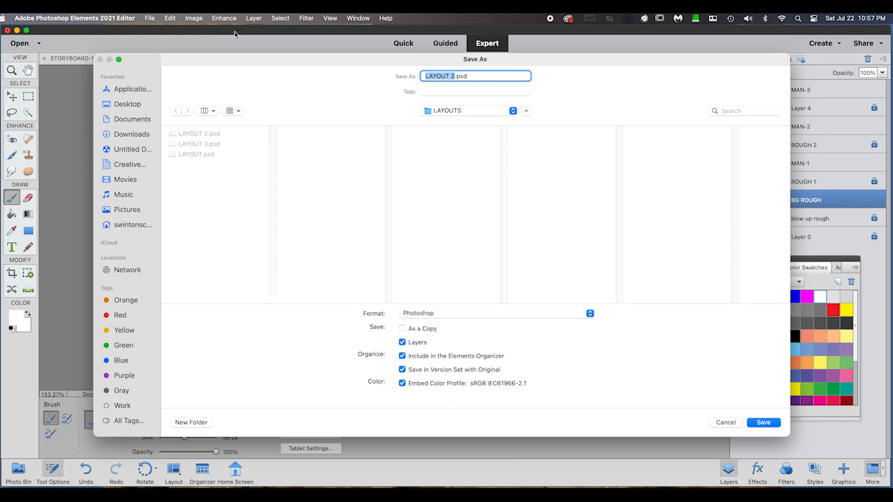
pyautogui.write('MAN-')
pyautogui.write('1')
pyautogui.write('SCENE')
pyautogui.write('2')
pyautogui.click(447, 77)
pyautogui.click(764, 423)
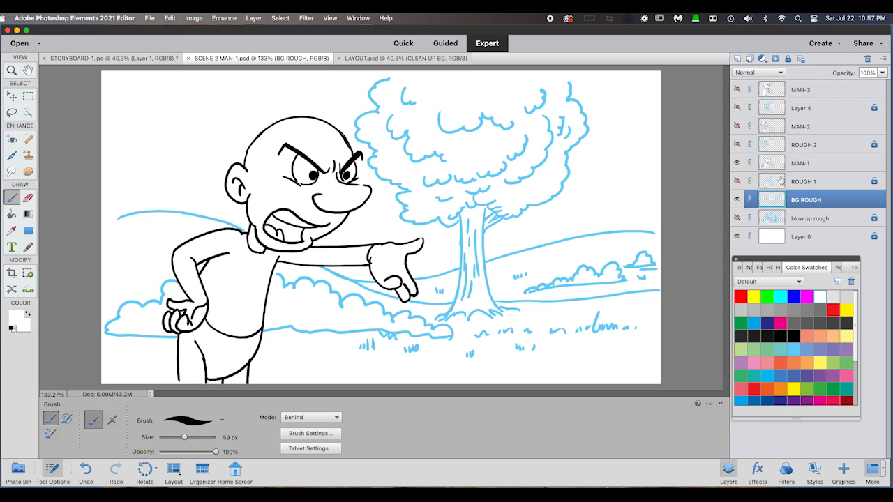
# Hide the MAN-1 layer, and show and select MAN-2
pyautogui.click(737, 163)
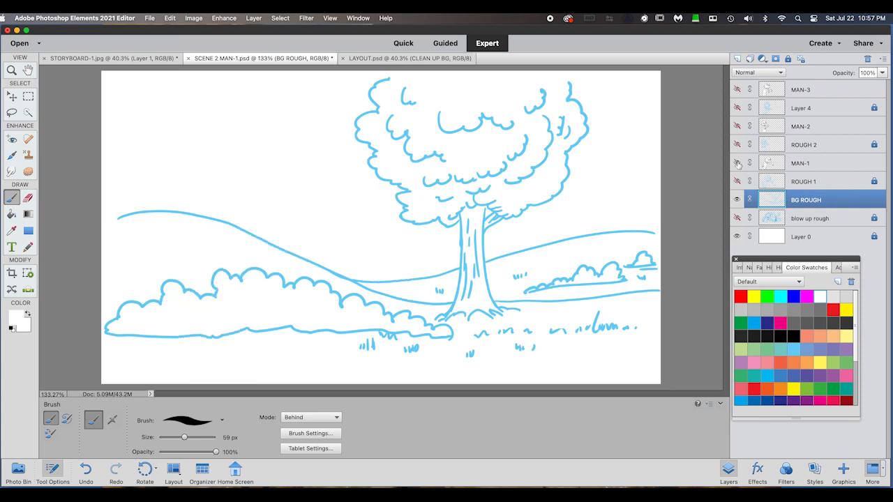
pyautogui.click(737, 126)
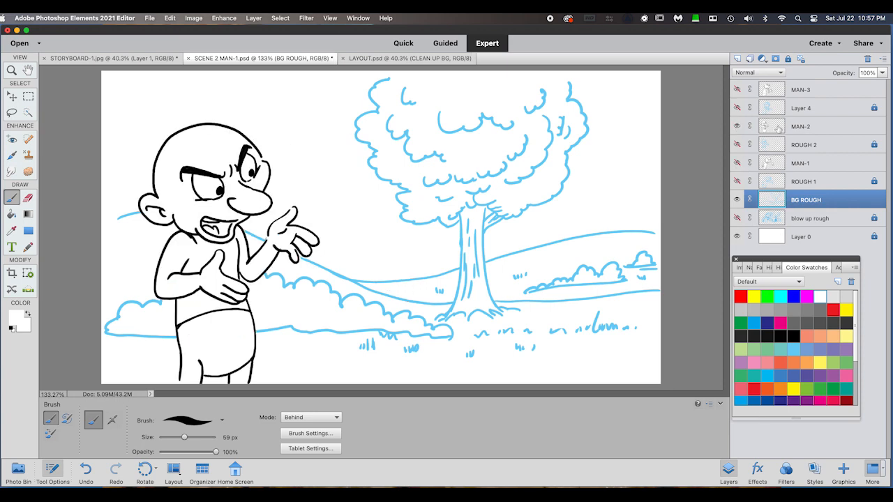
pyautogui.click(818, 129)
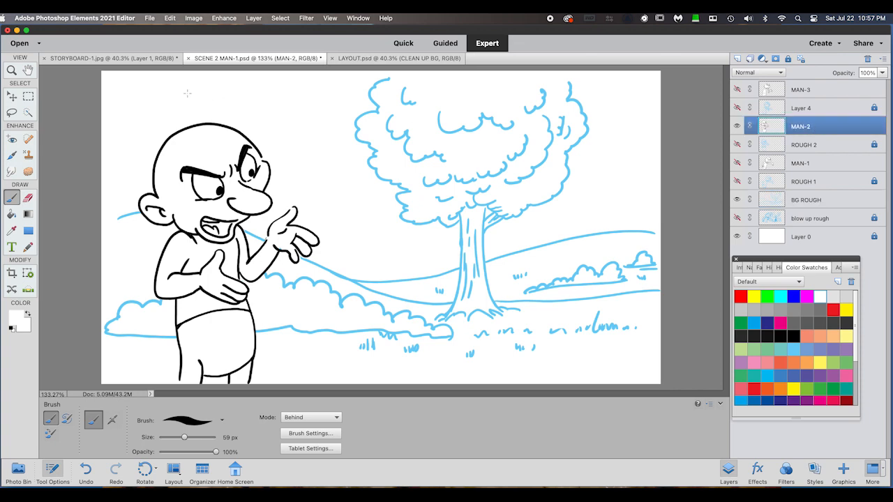
# Save a version of the document as SCENE 2 MAN-2.psd in the LAYOUTS folder
pyautogui.click(149, 18)
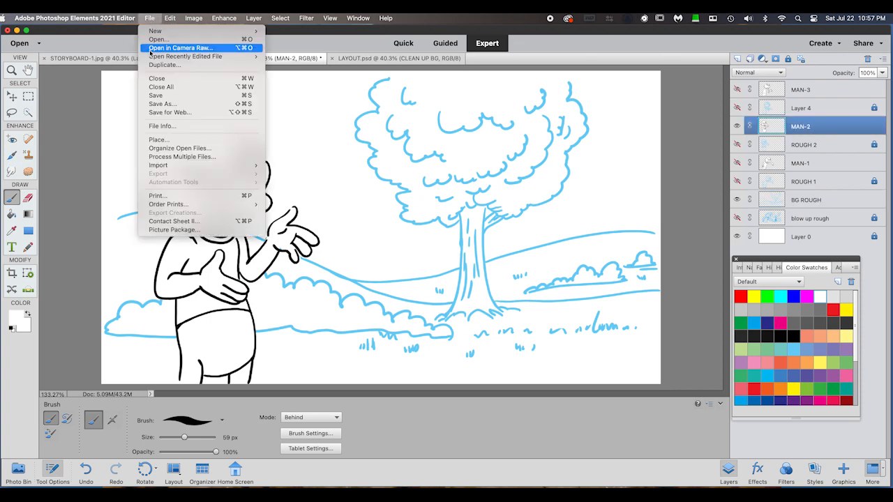
pyautogui.click(171, 103)
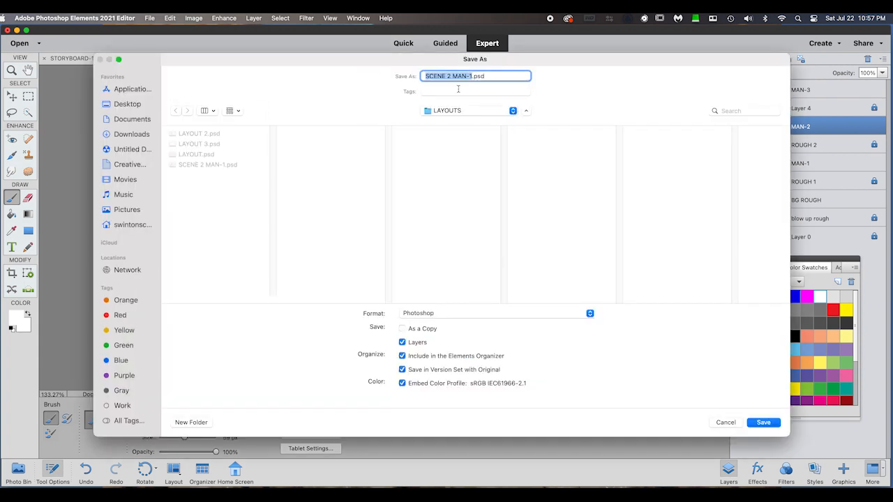
pyautogui.press('Right')
pyautogui.write('2')
pyautogui.press('BackSpace')
pyautogui.press('BackSpace')
pyautogui.write('2')
pyautogui.press('Return')
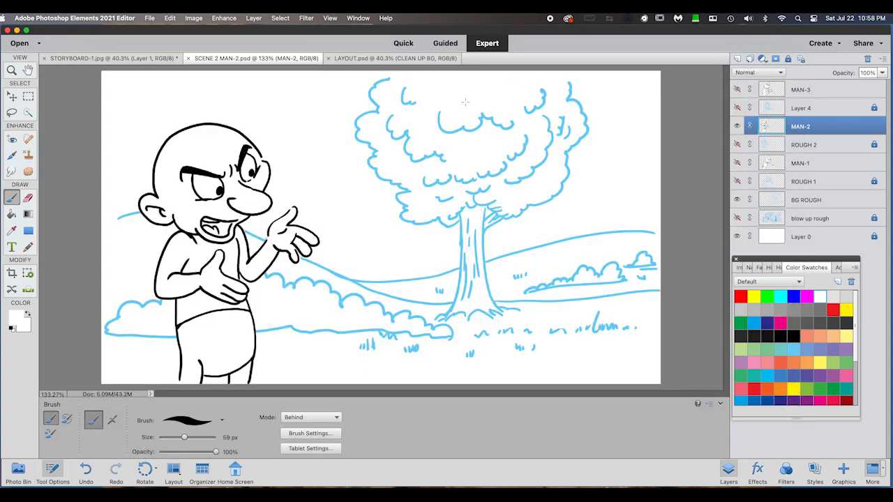
# Hide the MAN-2 layer, and show and select MAN-3
pyautogui.click(737, 126)
pyautogui.click(736, 89)
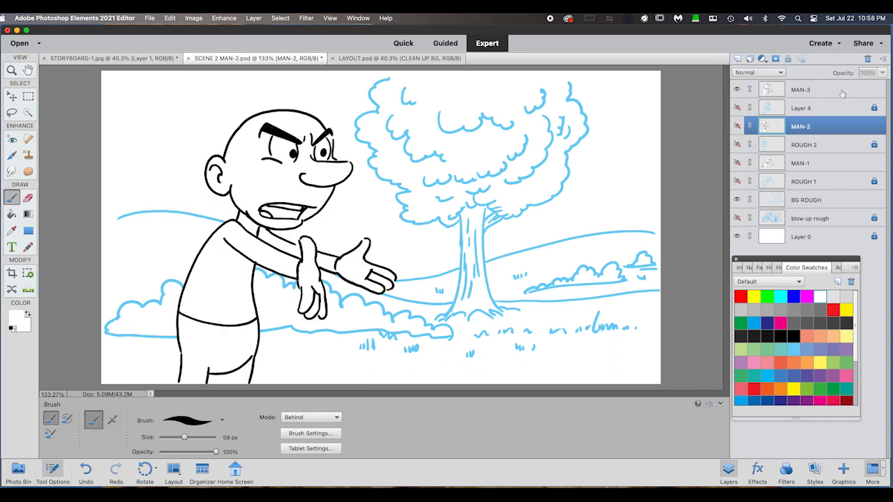
pyautogui.click(809, 90)
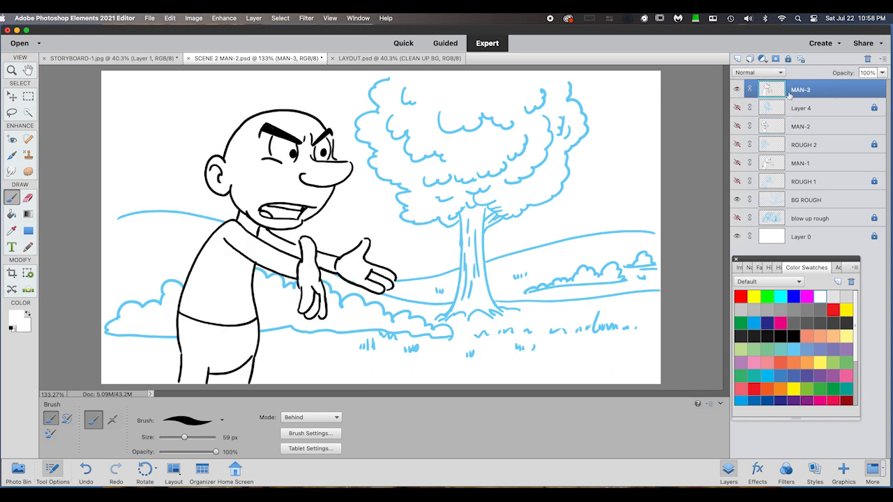
# Save another version of the document as SCENE 2 MAN-3.psd in the LAYOUTS folder
pyautogui.click(149, 19)
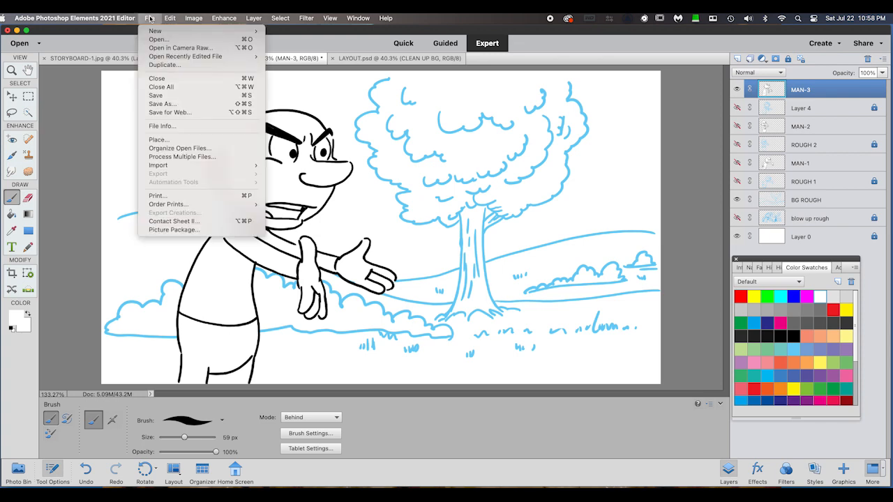
pyautogui.click(159, 104)
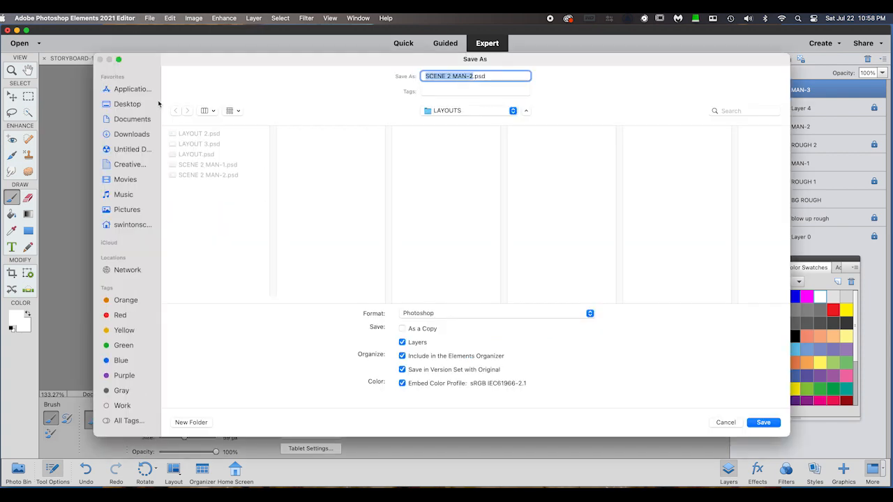
pyautogui.press('Right')
pyautogui.press('BackSpace')
pyautogui.write('3')
pyautogui.press('Return')
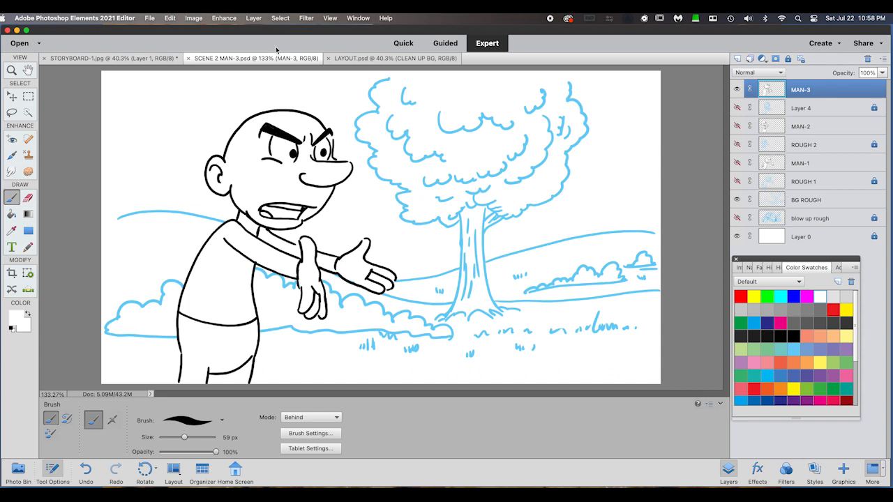
# Place a single white brush dab in the canvas's upper-left corner on MAN-3 and save the file again
pyautogui.click(150, 19)
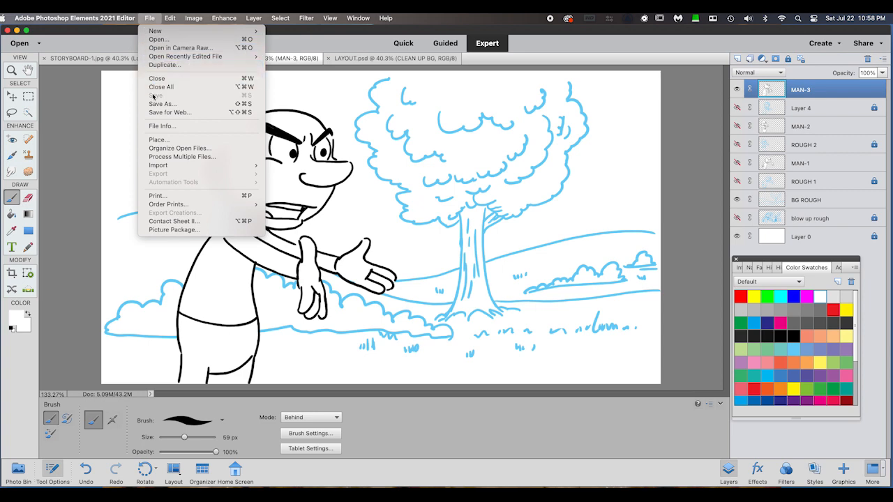
pyautogui.click(150, 19)
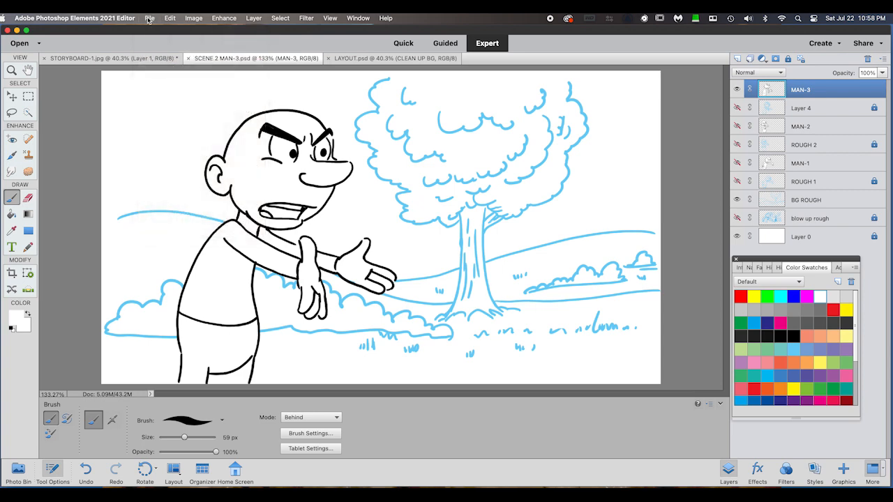
pyautogui.click(111, 79)
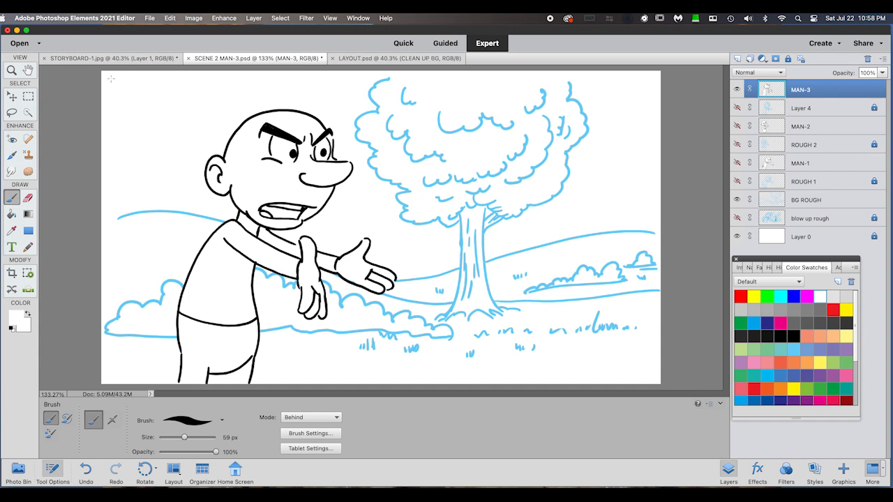
pyautogui.click(150, 19)
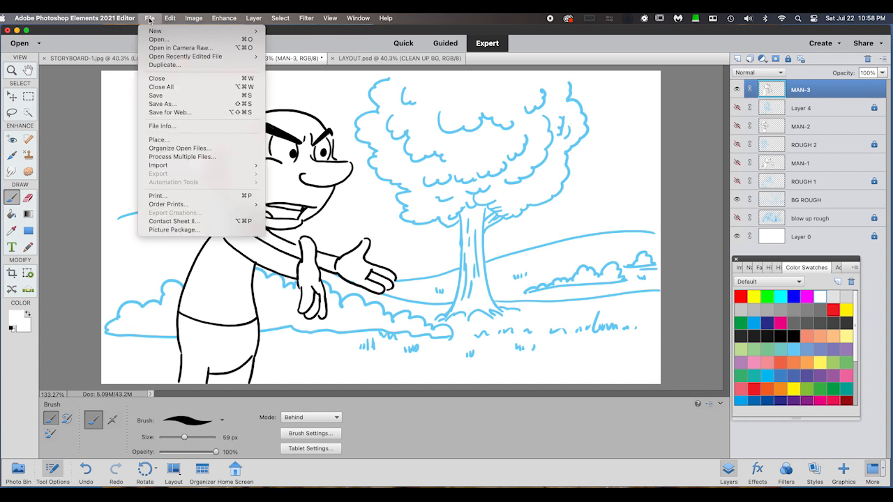
pyautogui.click(150, 94)
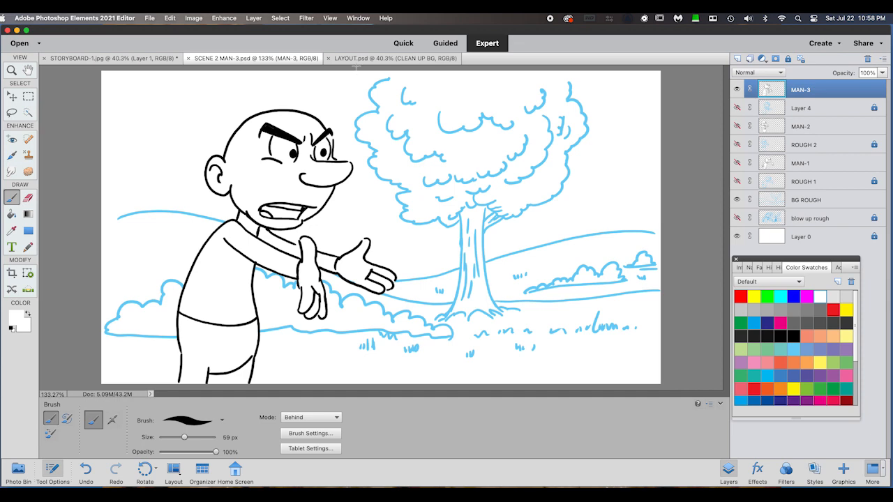
# View the LAYOUT.psd background drawing and return to the SCENE 2 MAN-3.psd document
pyautogui.click(355, 60)
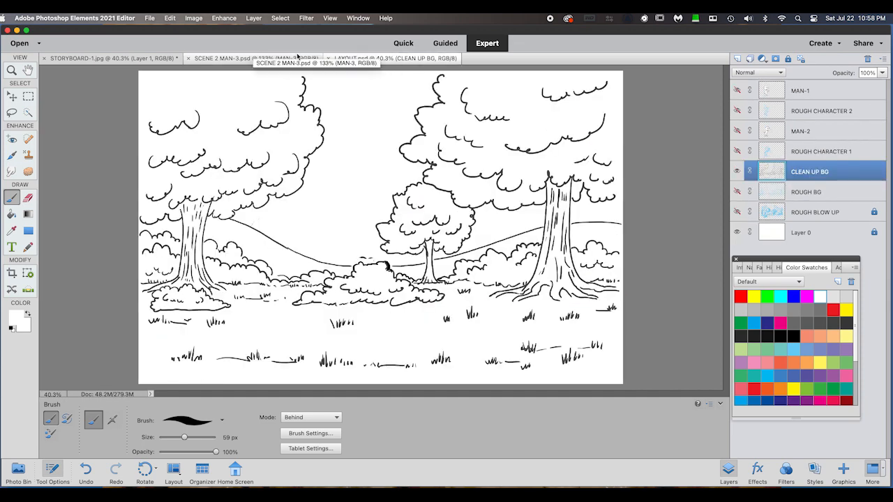
pyautogui.click(253, 60)
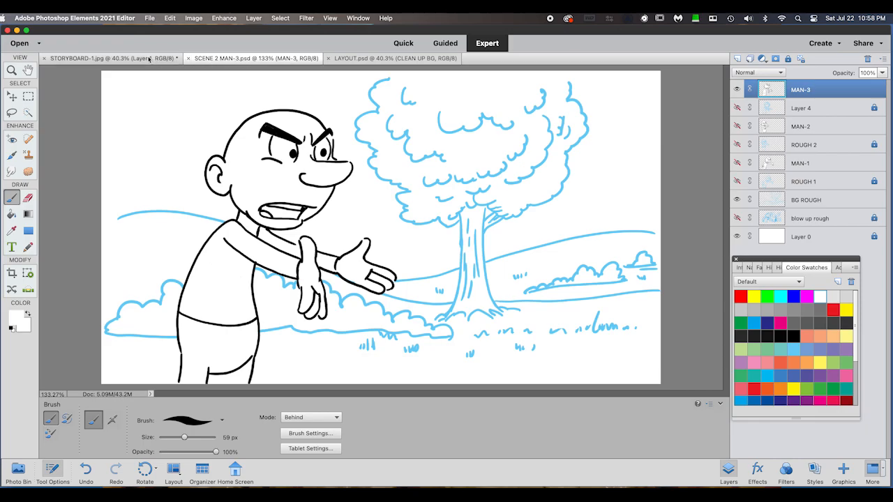